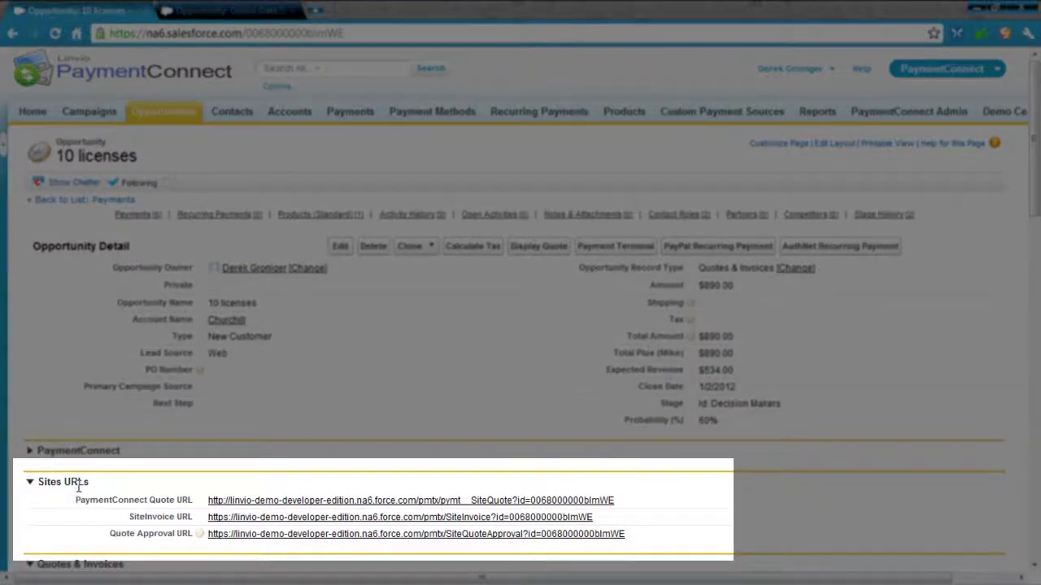
# - Append +1 to the Conditions demo link so it reads 'Online Demo for YOUTUBE+1', then save
pyautogui.moveTo(80, 482); pyautogui.dragTo(47, 482)
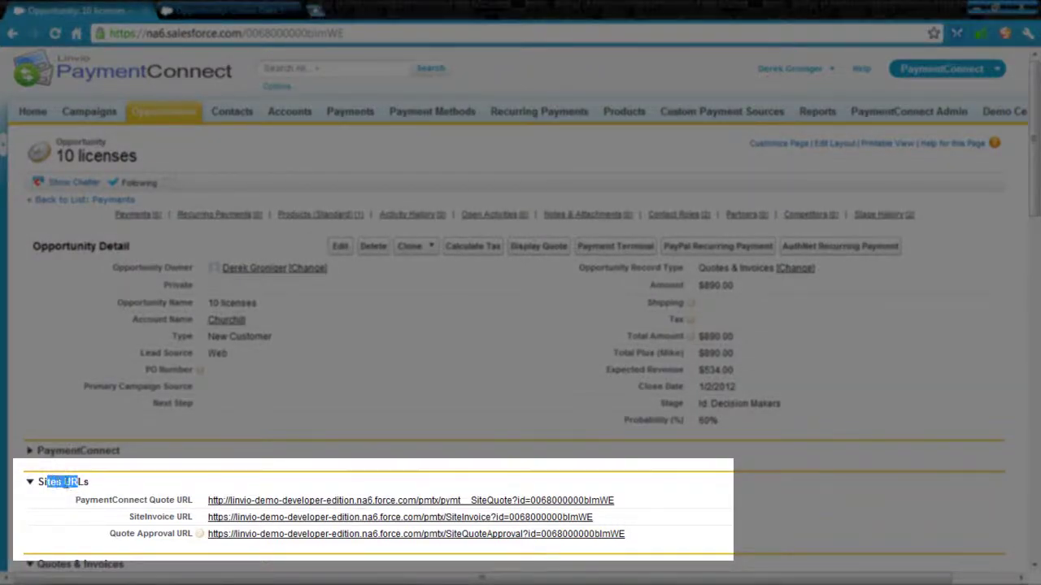
pyautogui.scroll(-2, 100, 492)
pyautogui.scroll(-3, 99, 491)
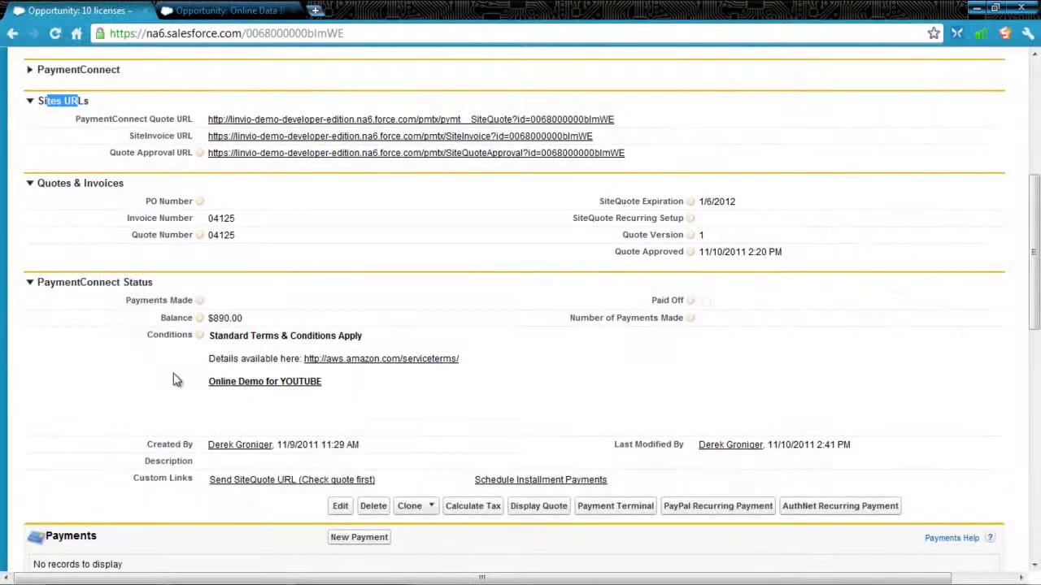
pyautogui.scroll(5, 175, 444)
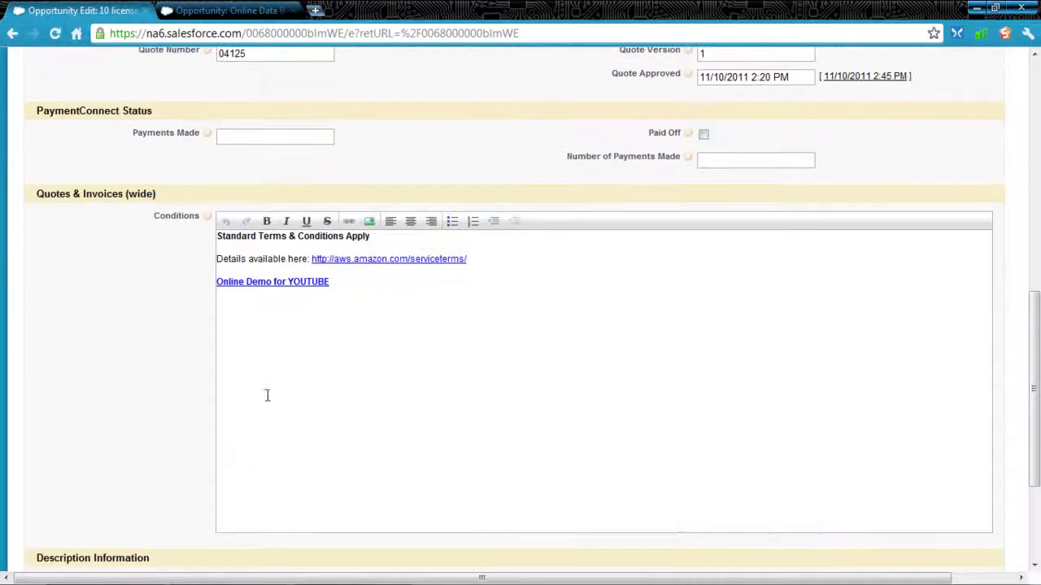
pyautogui.click(335, 284)
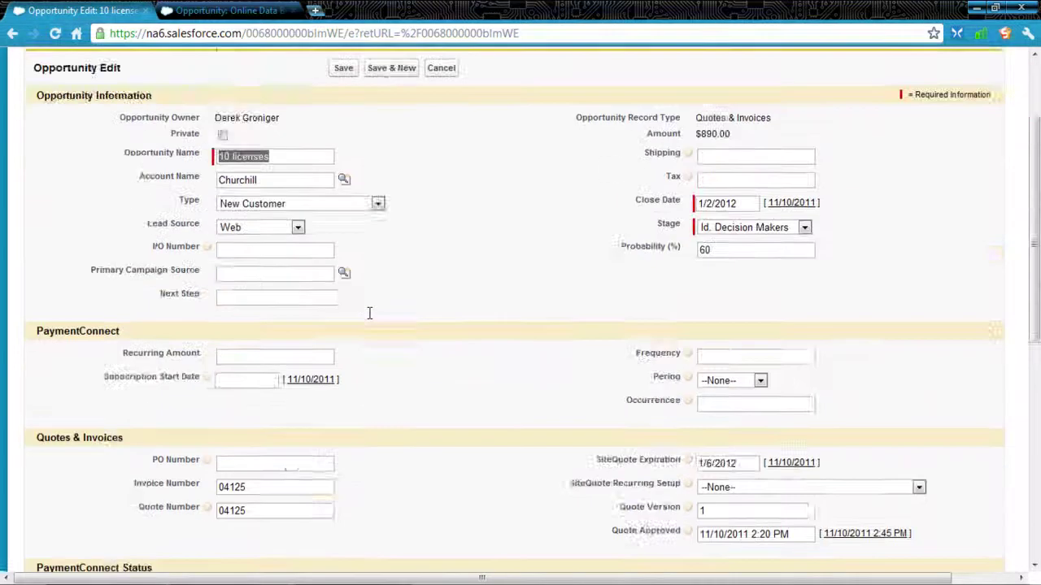
pyautogui.scroll(2, 369, 313)
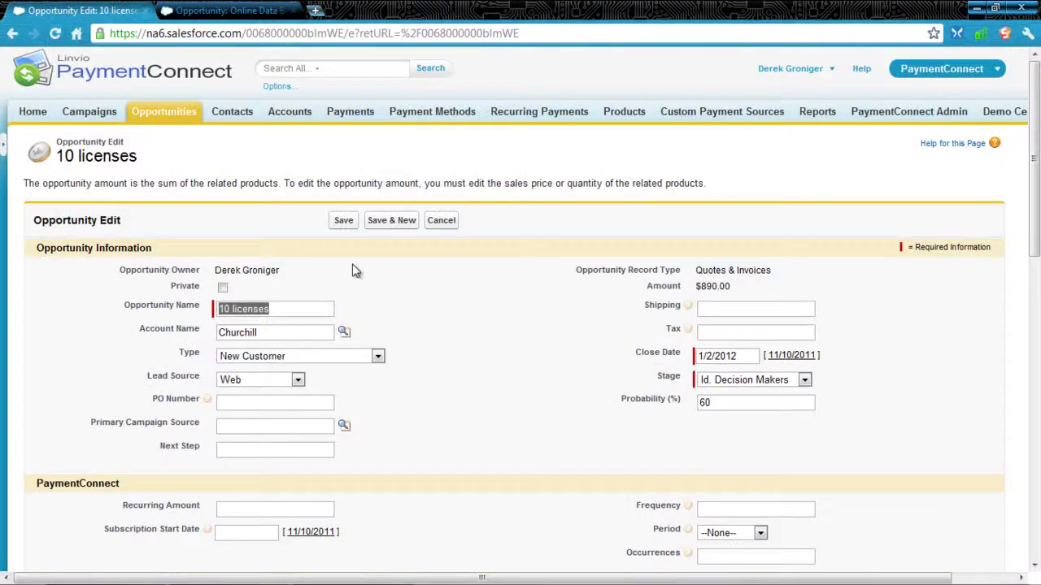
pyautogui.click(348, 223)
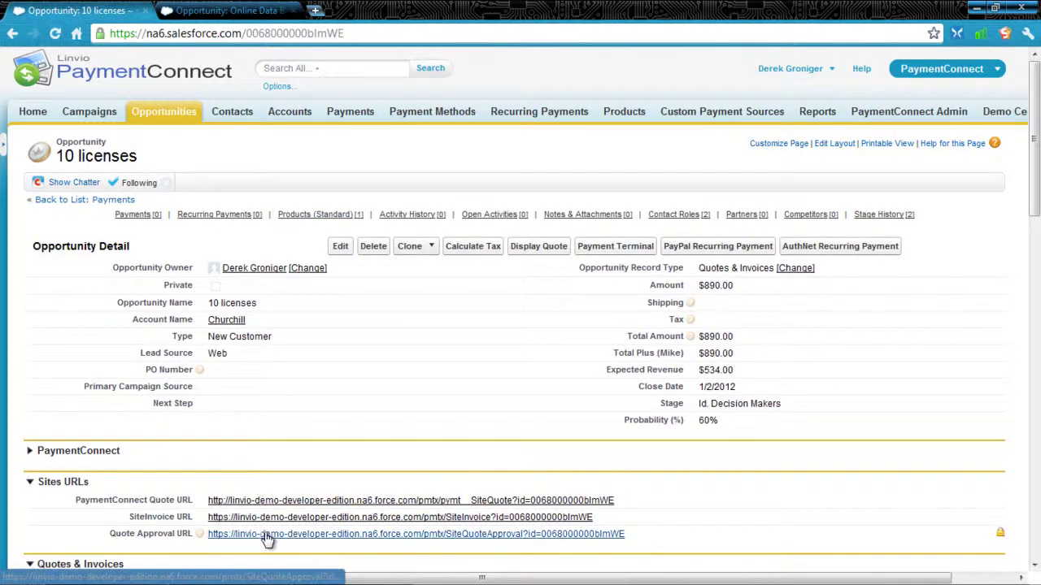
# - Open the 10-license quote approval page on the Force.com site and scroll to the acceptance form
pyautogui.click(268, 534)
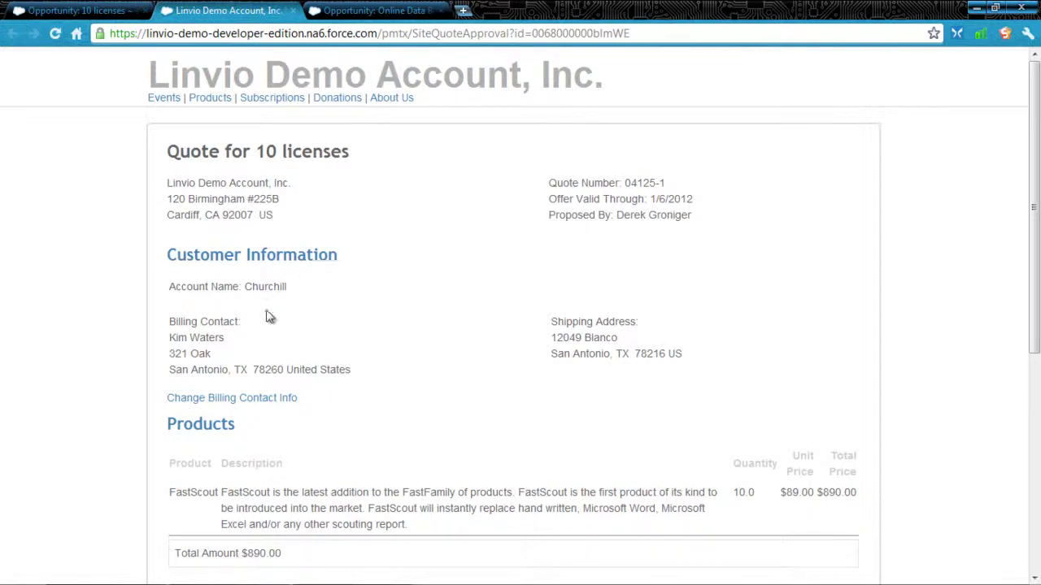
pyautogui.scroll(-1, 376, 331)
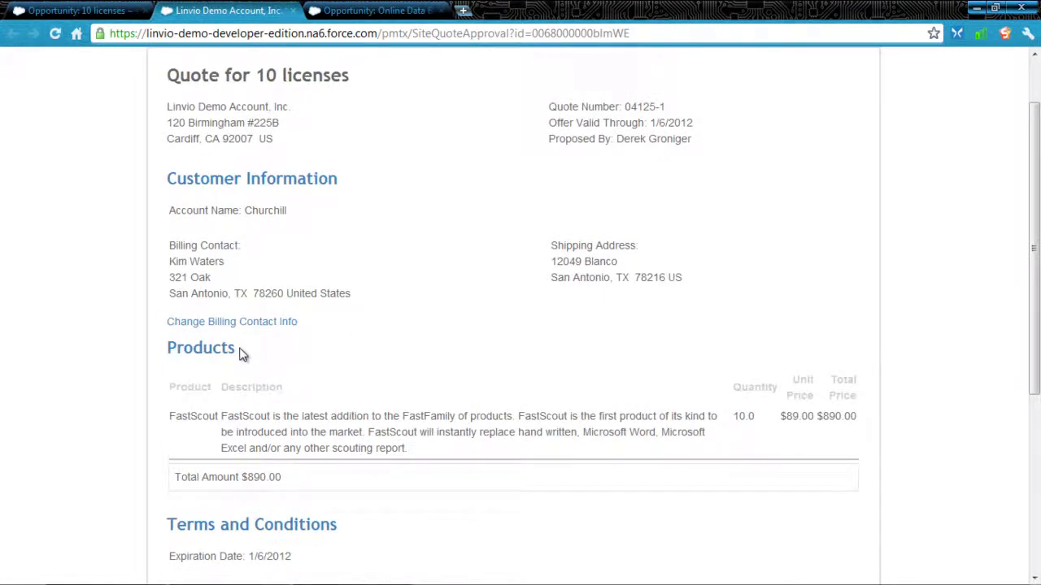
pyautogui.scroll(-2, 231, 355)
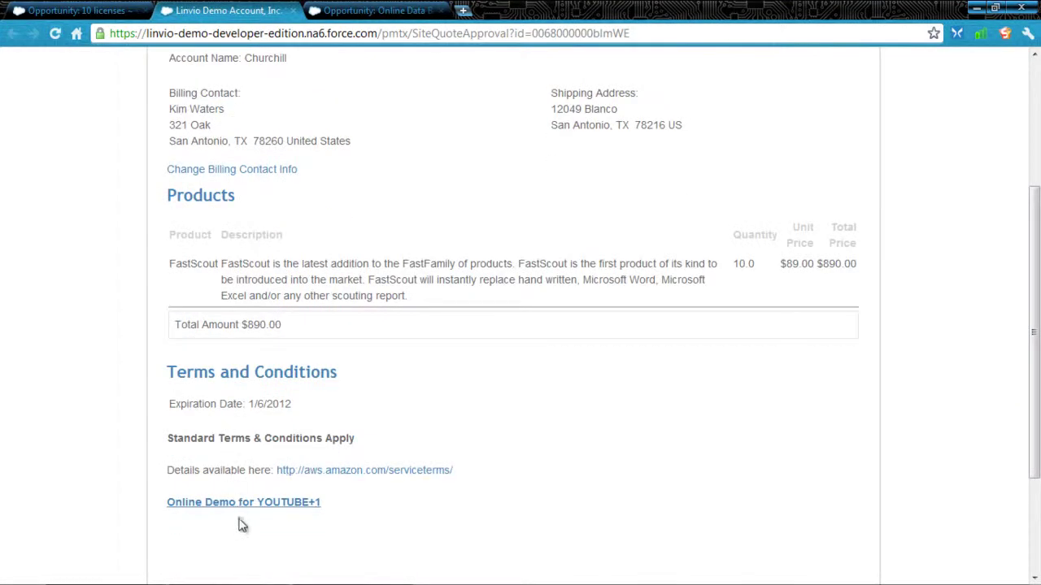
pyautogui.scroll(-2, 239, 524)
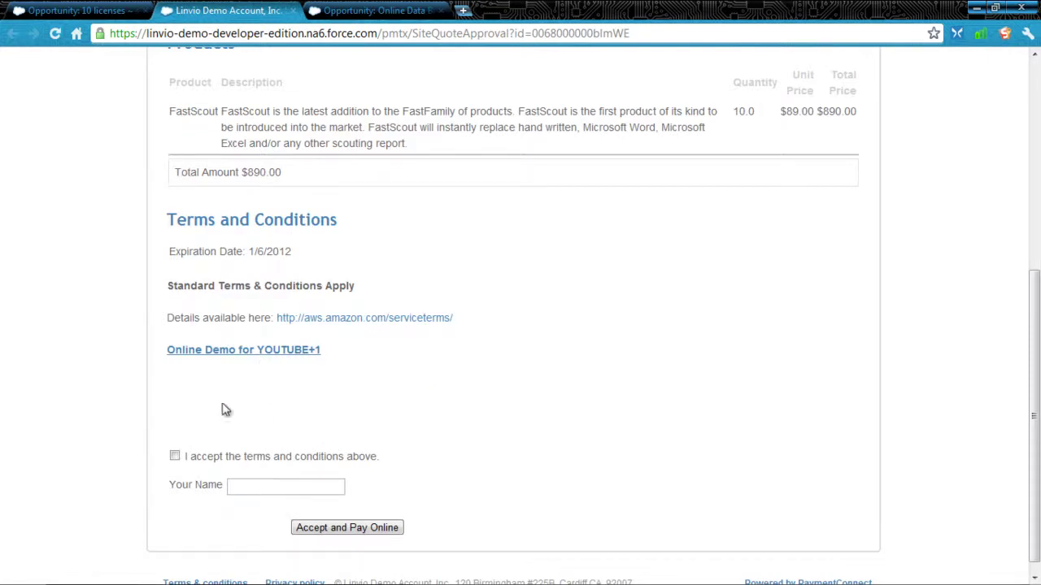
# - Accept the terms, sign with the signer's name, and proceed to checkout
pyautogui.click(175, 456)
pyautogui.click(274, 485)
pyautogui.write('King ME')
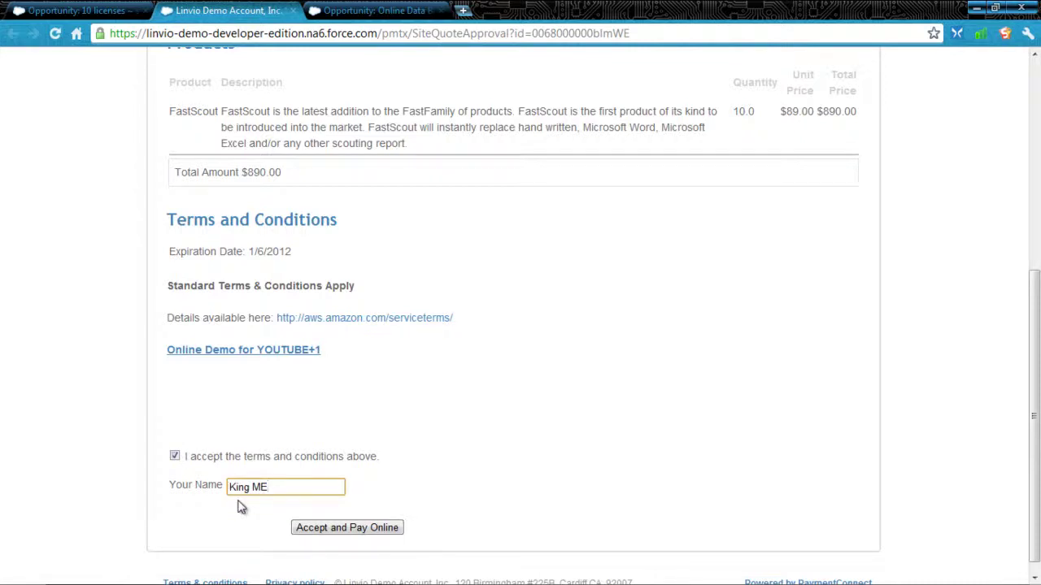
pyautogui.click(331, 532)
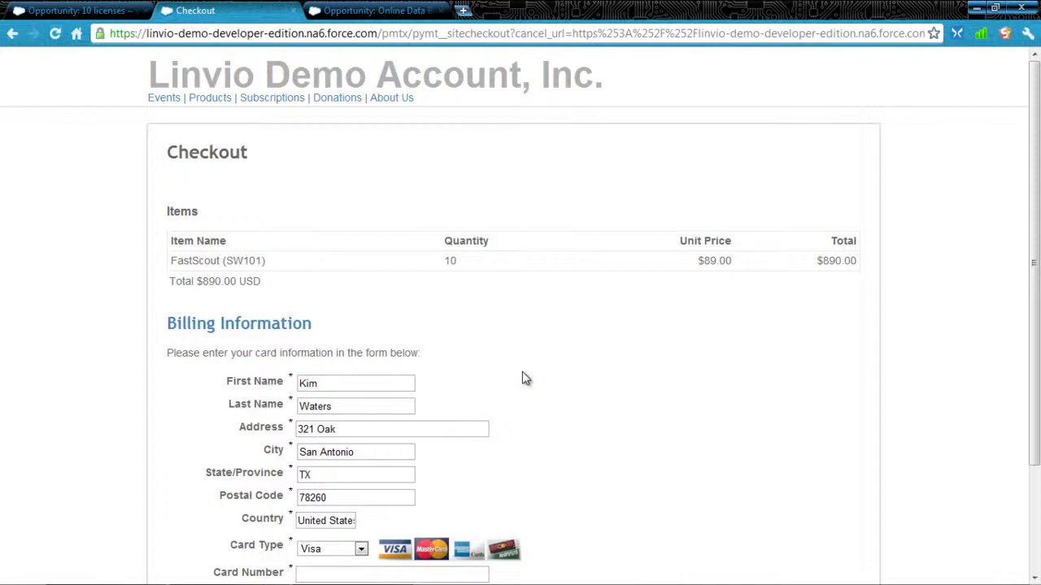
# - Pay the $890.00 checkout with an Amex card number and CVV, then return to the opportunity
pyautogui.scroll(-3, 524, 378)
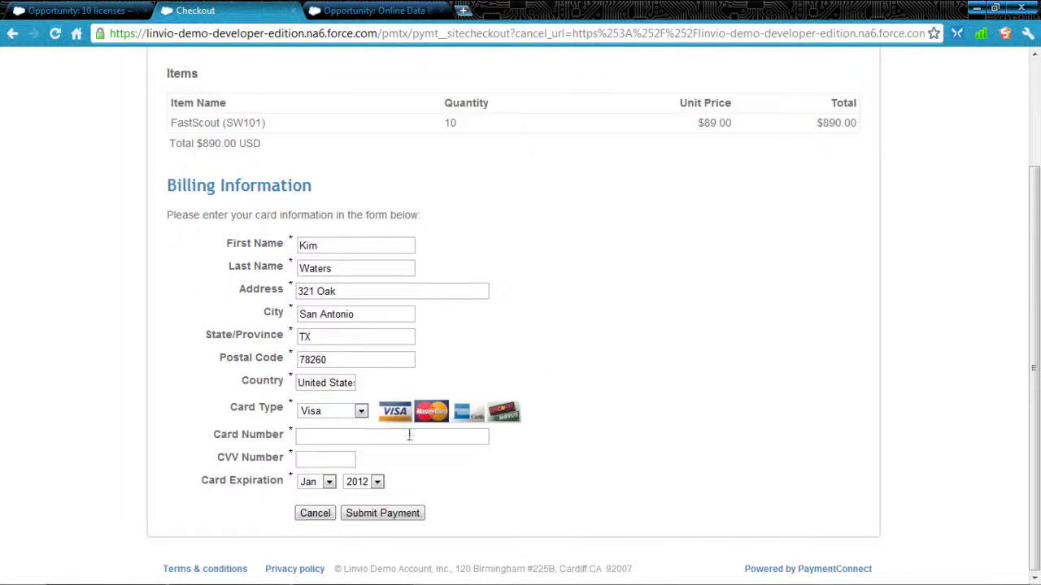
pyautogui.click(360, 412)
pyautogui.click(342, 449)
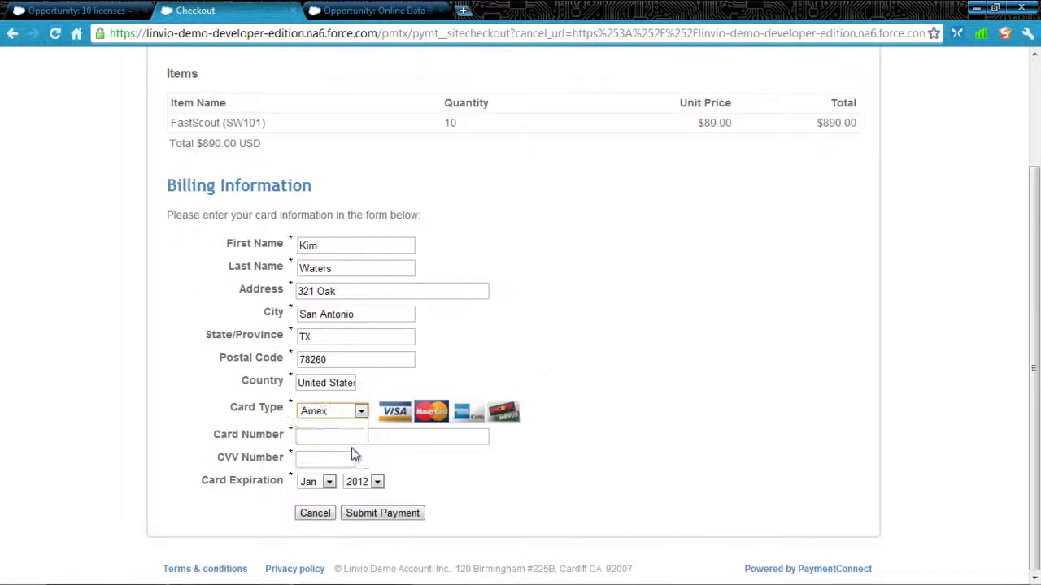
pyautogui.click(360, 439)
pyautogui.click(383, 515)
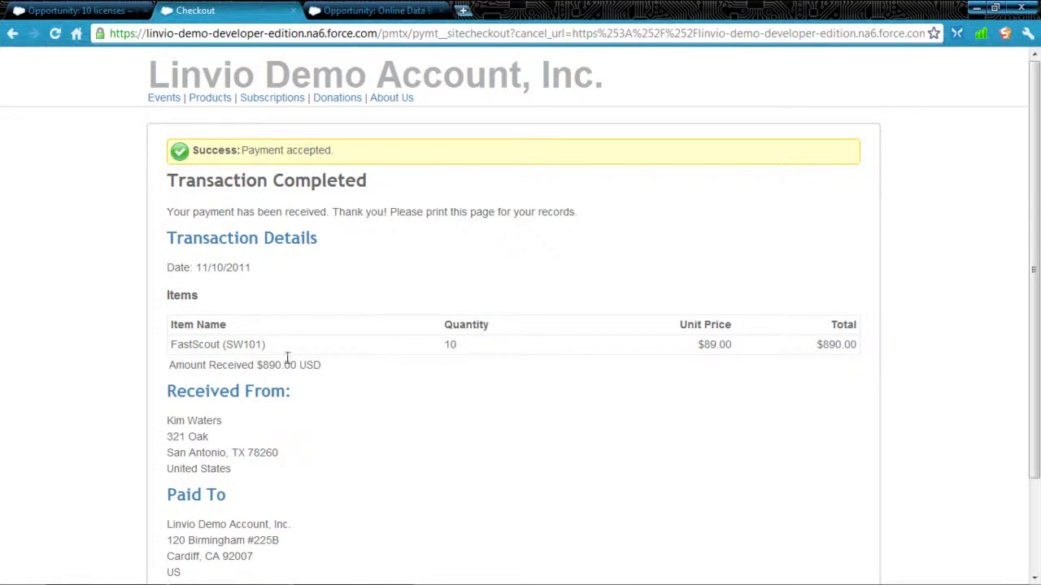
pyautogui.click(123, 16)
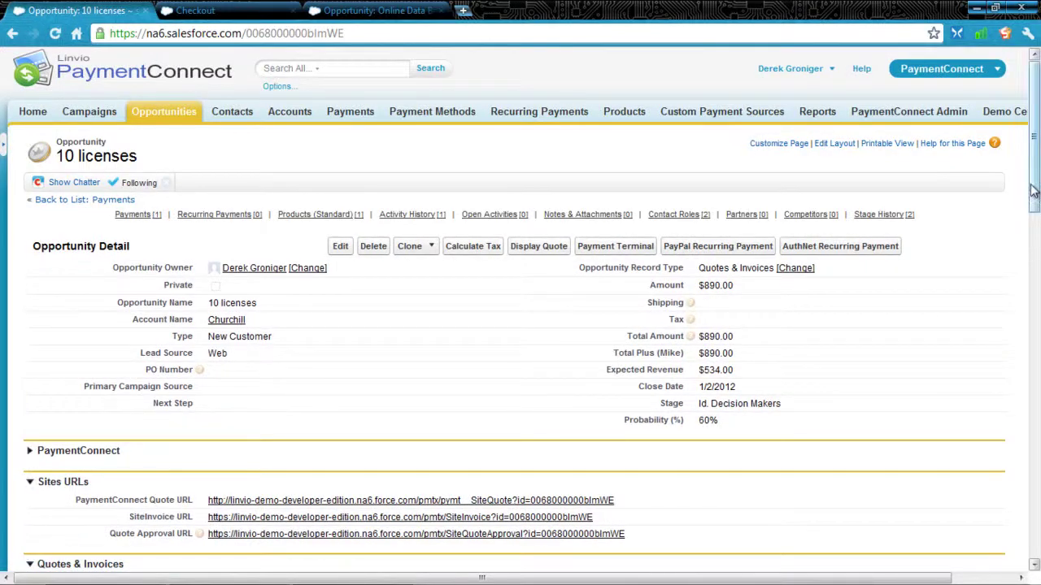
# - Scroll to the Payments list showing the $890.00 PayPal payment's Completed status
pyautogui.scroll(-5, 602, 349)
pyautogui.scroll(-1, 642, 439)
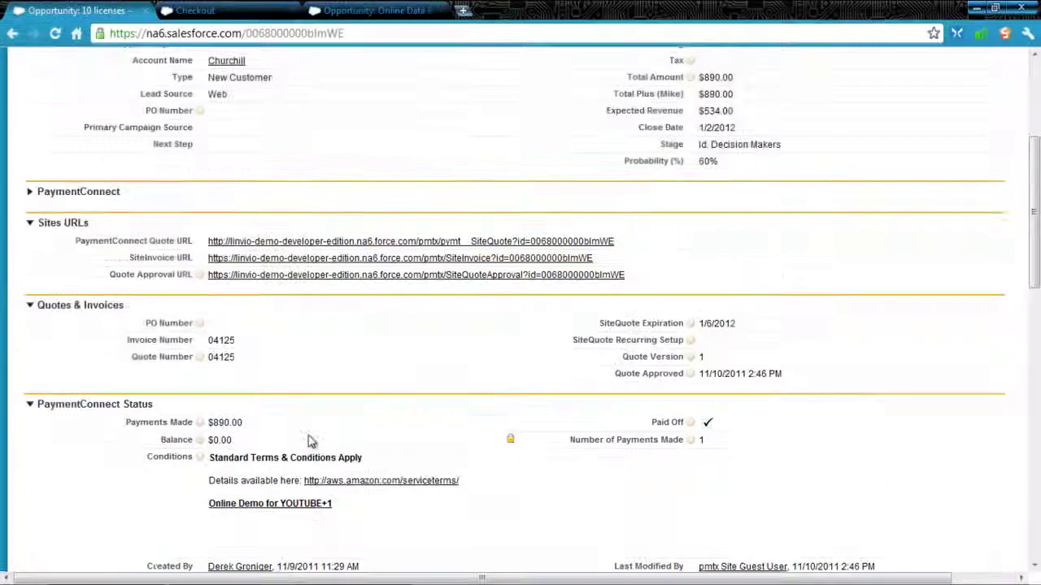
pyautogui.scroll(-4, 307, 439)
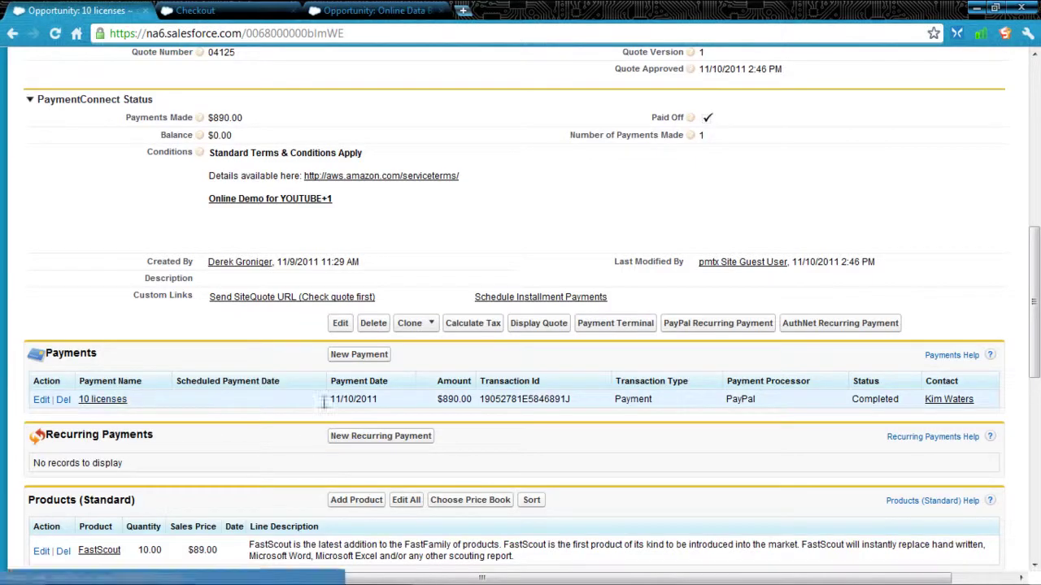
pyautogui.moveTo(899, 399); pyautogui.dragTo(864, 400)
# - Scroll to the Activity History list with the accepted-terms activity
pyautogui.scroll(5, 541, 396)
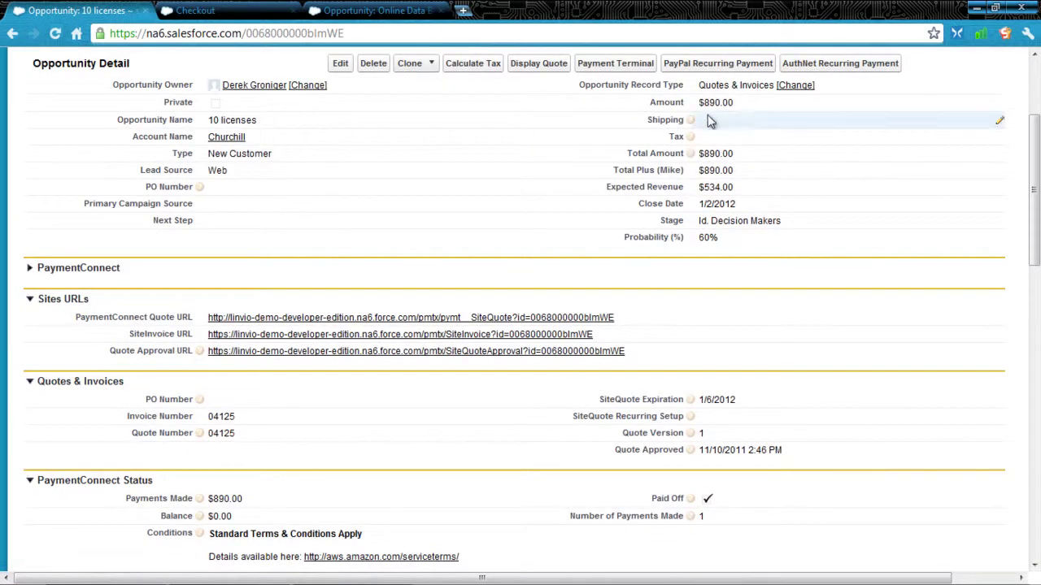
pyautogui.scroll(-2, 663, 468)
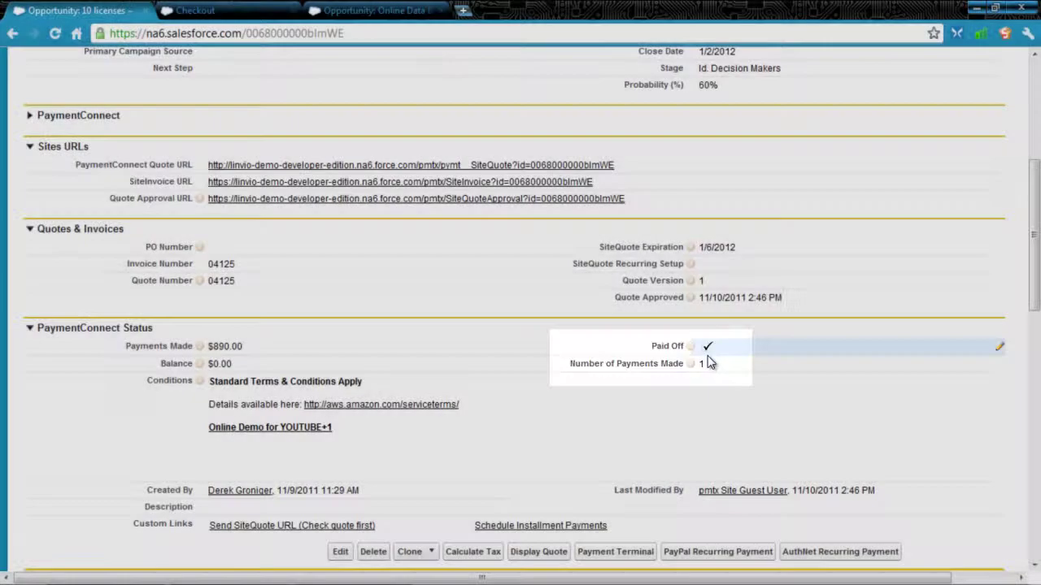
pyautogui.scroll(2, 707, 364)
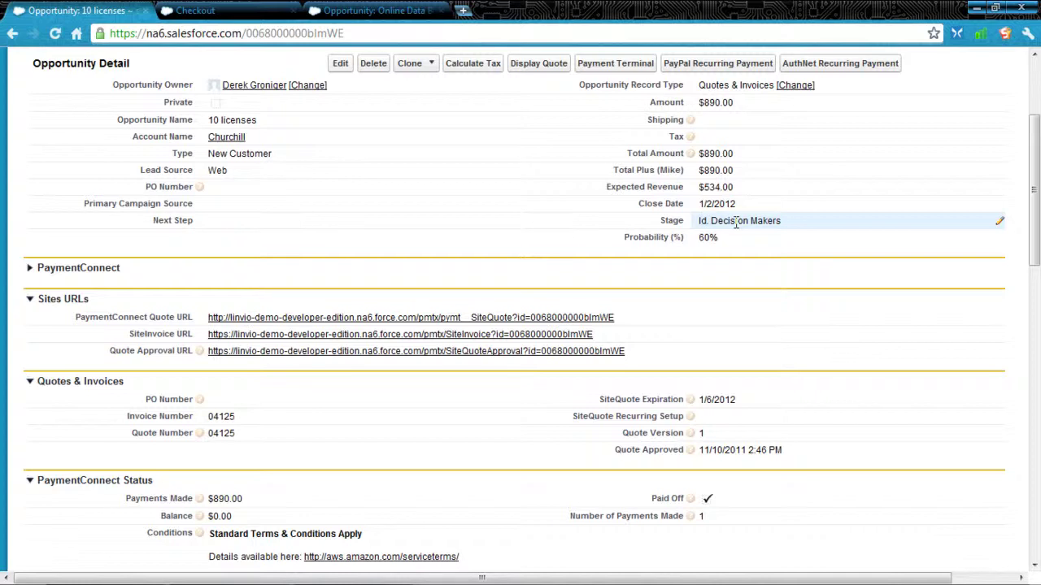
pyautogui.scroll(-8, 413, 261)
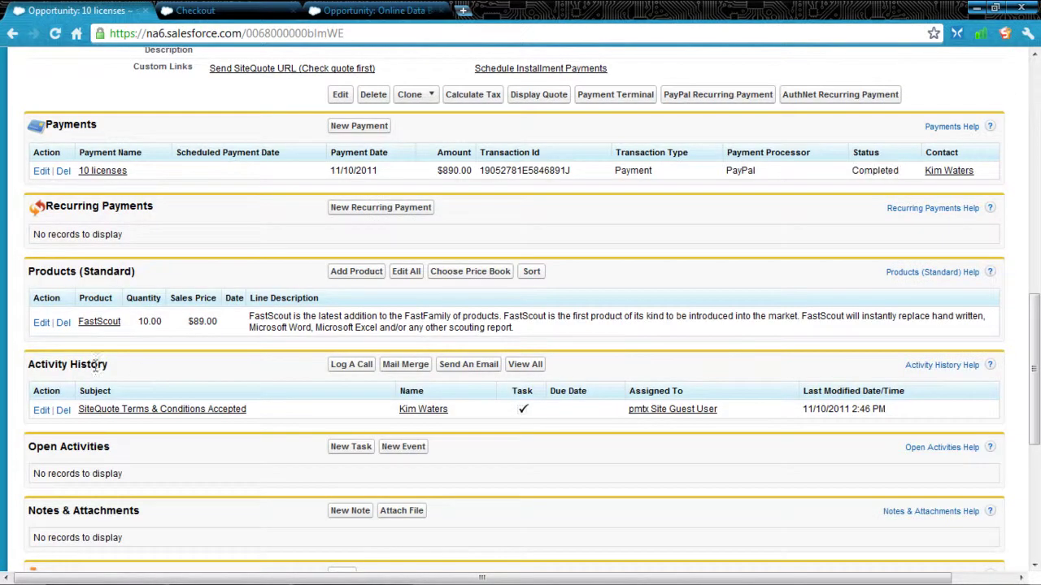
pyautogui.moveTo(95, 366); pyautogui.dragTo(45, 366)
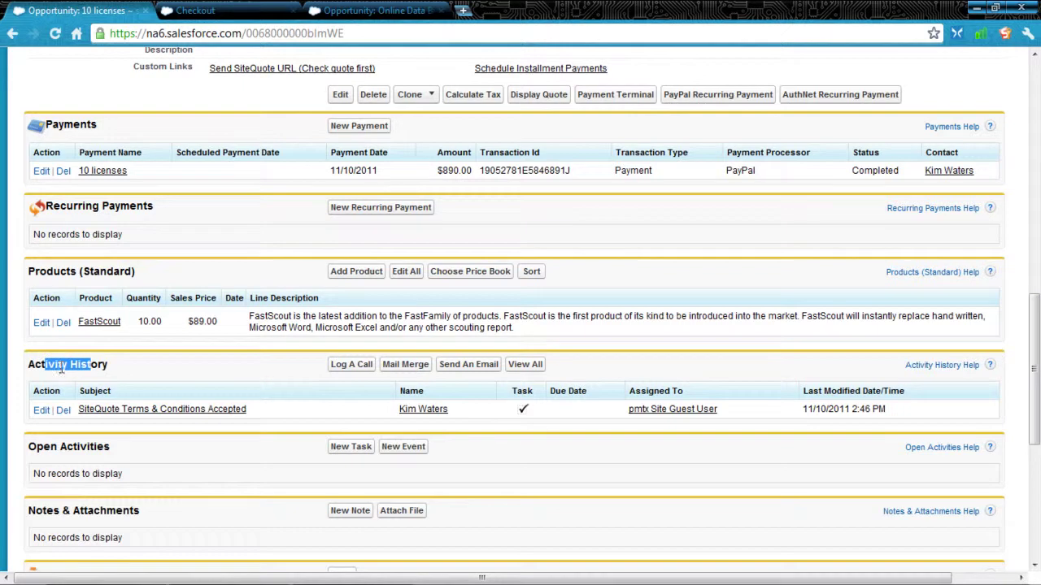
# - Open the SiteQuote Terms & Conditions Accepted task and check the signer's name in its comment
pyautogui.click(145, 409)
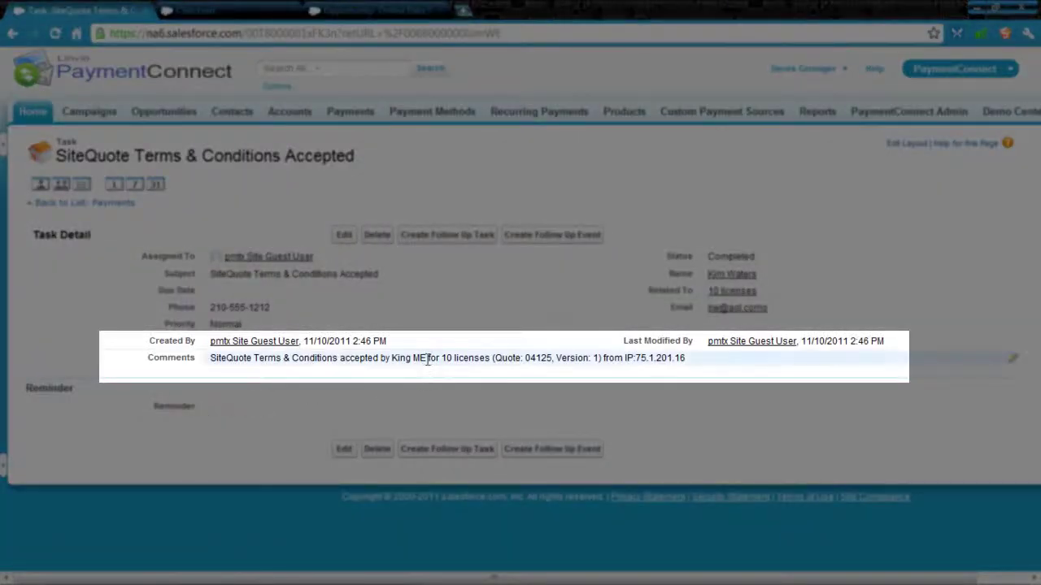
pyautogui.moveTo(424, 358); pyautogui.dragTo(395, 364)
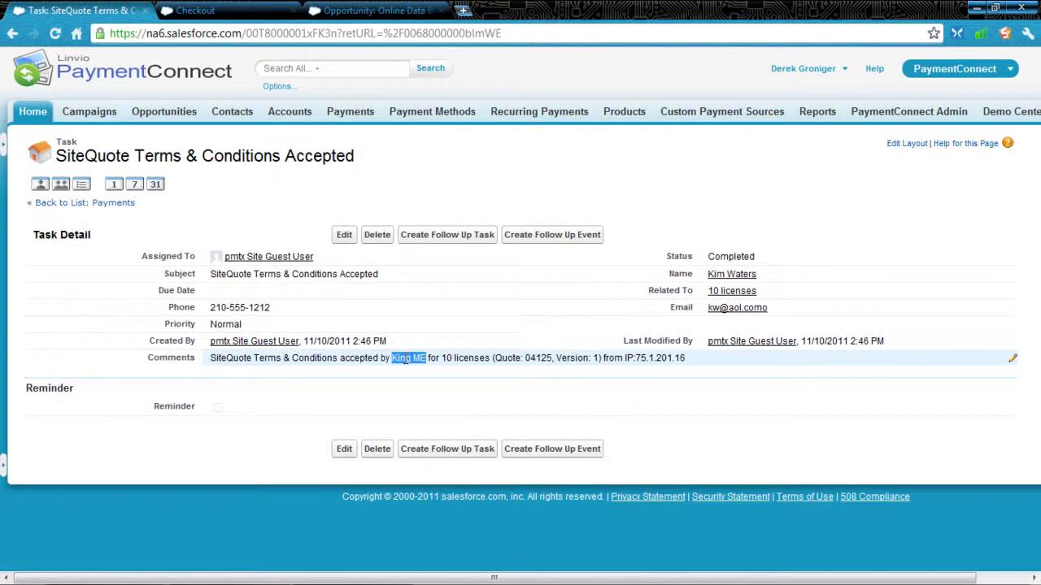
# - Switch to the Online Data Backup Service opportunity and review its contact roles and $49.99 recurring amount
pyautogui.click(11, 38)
pyautogui.click(244, 12)
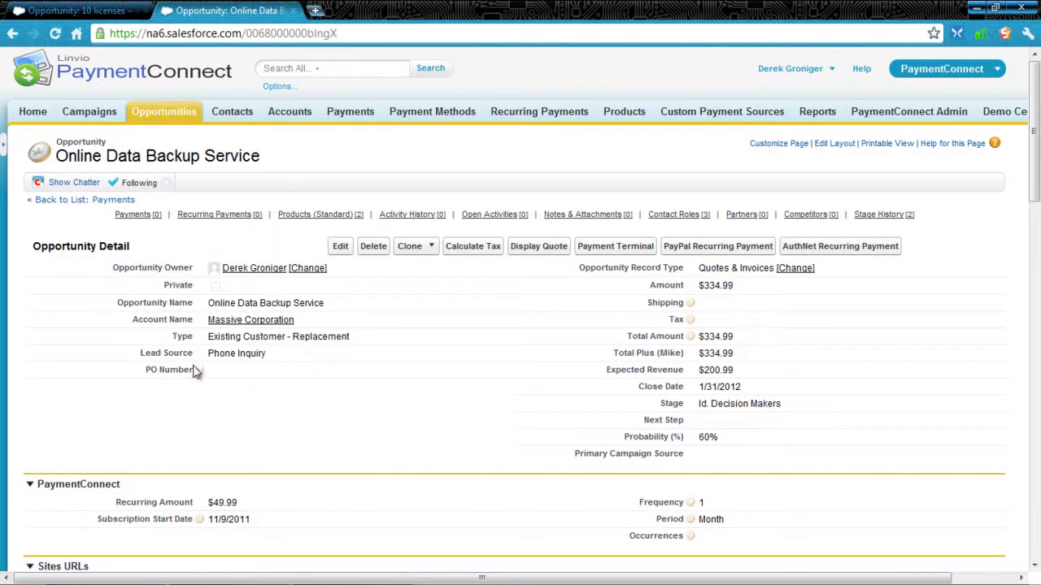
pyautogui.moveTo(196, 375)
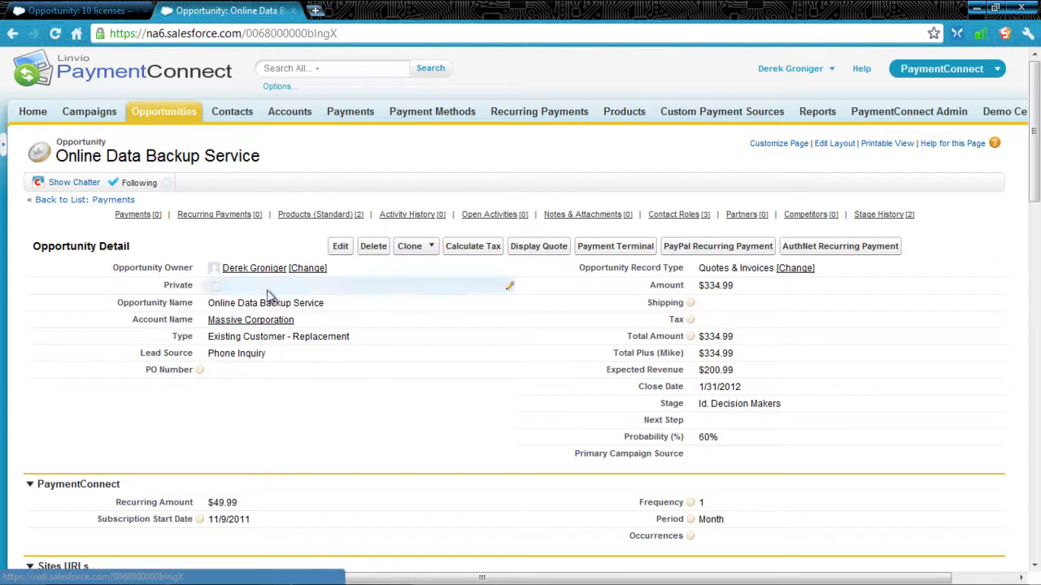
pyautogui.click(667, 216)
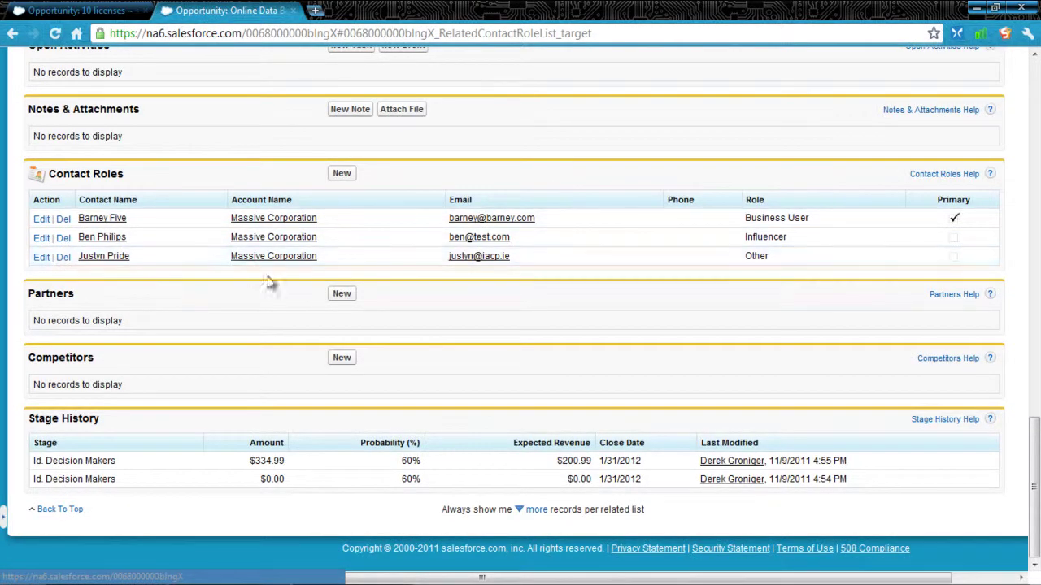
pyautogui.scroll(5, 228, 288)
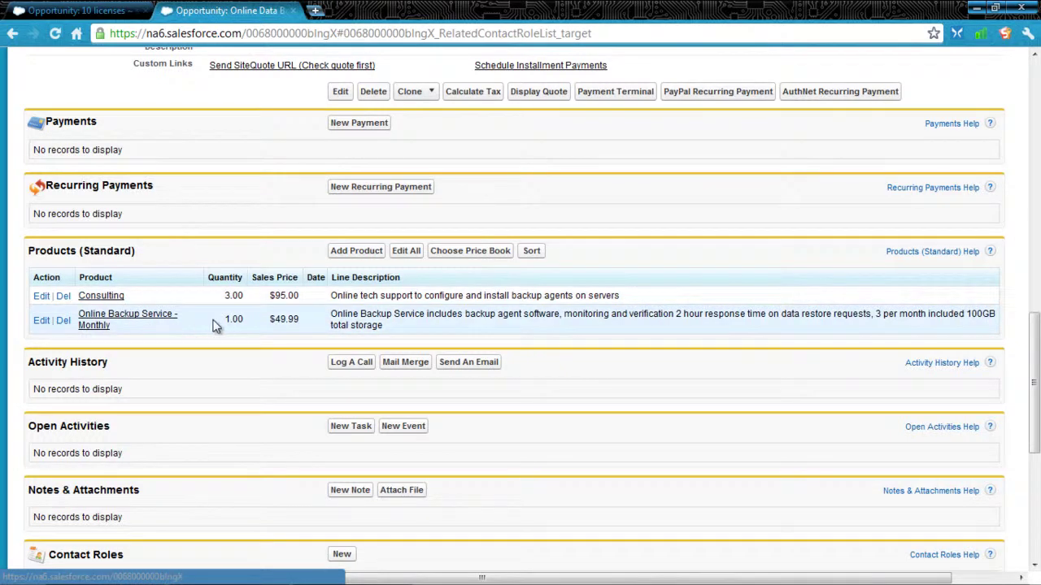
pyautogui.scroll(6, 215, 325)
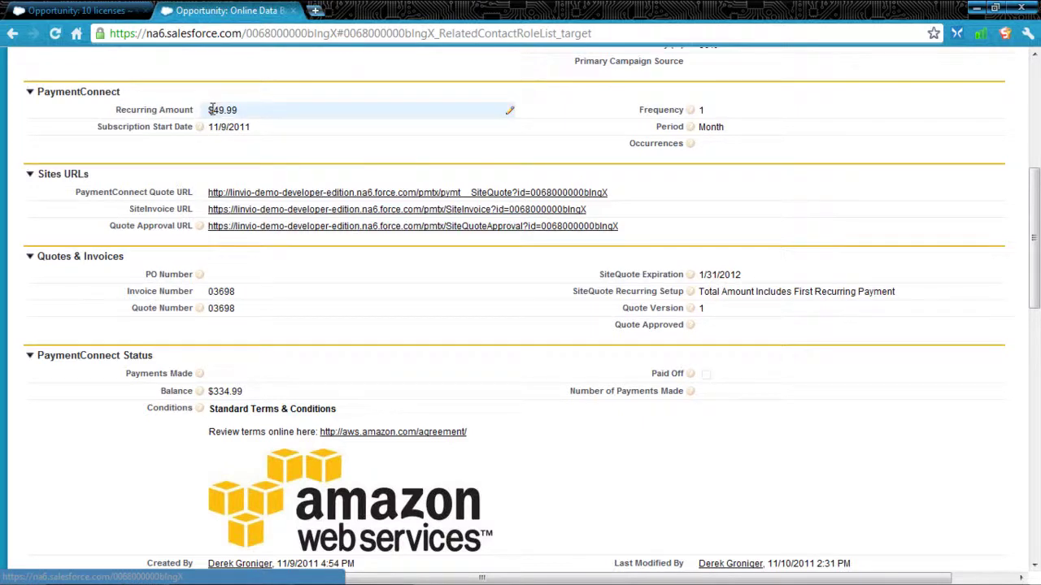
pyautogui.moveTo(210, 109); pyautogui.dragTo(232, 110)
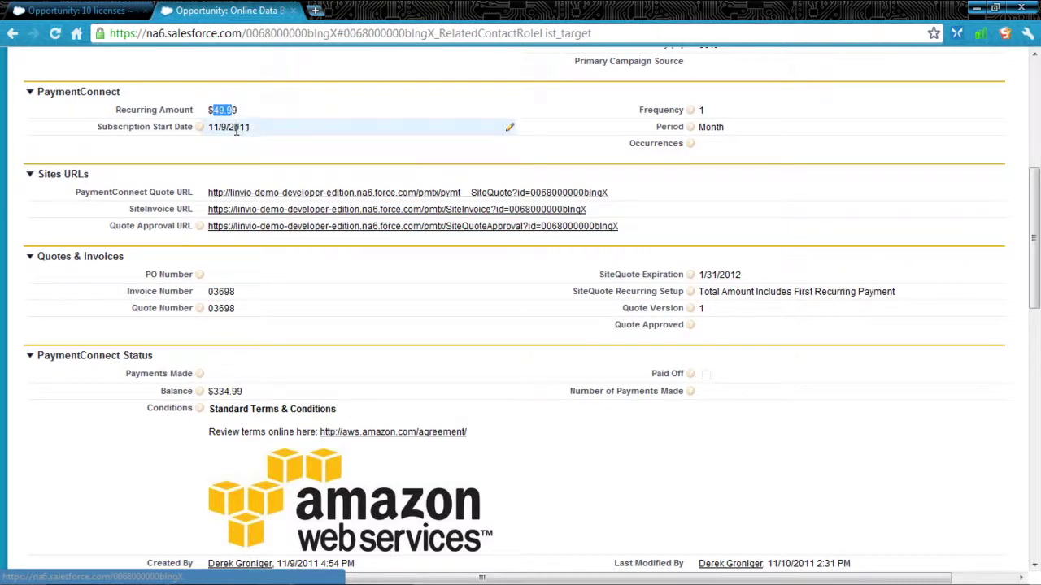
# - Change the Subscription Start Date to 11/10/2011 and save
pyautogui.doubleClick(236, 126)
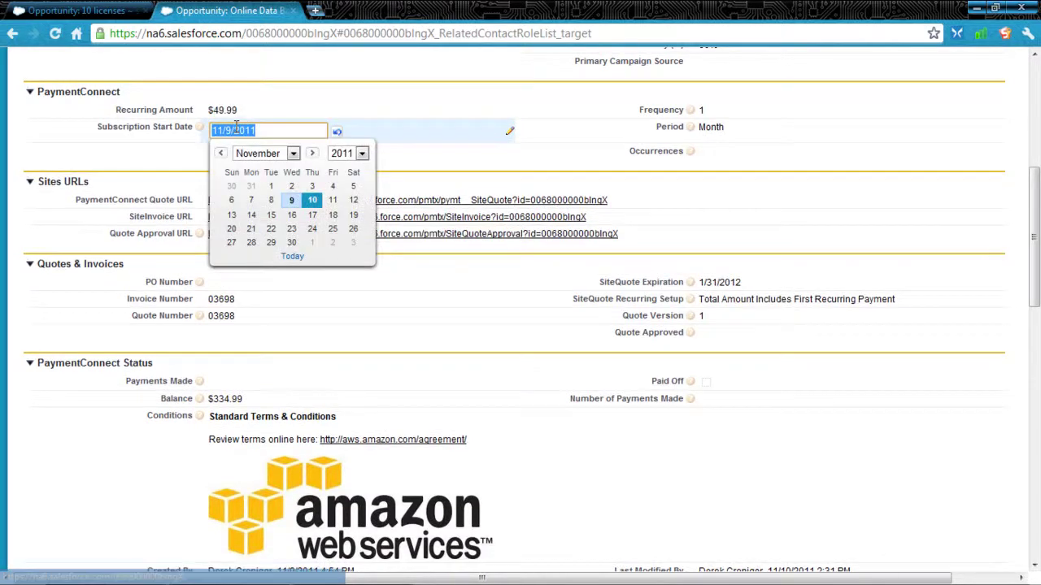
pyautogui.click(310, 201)
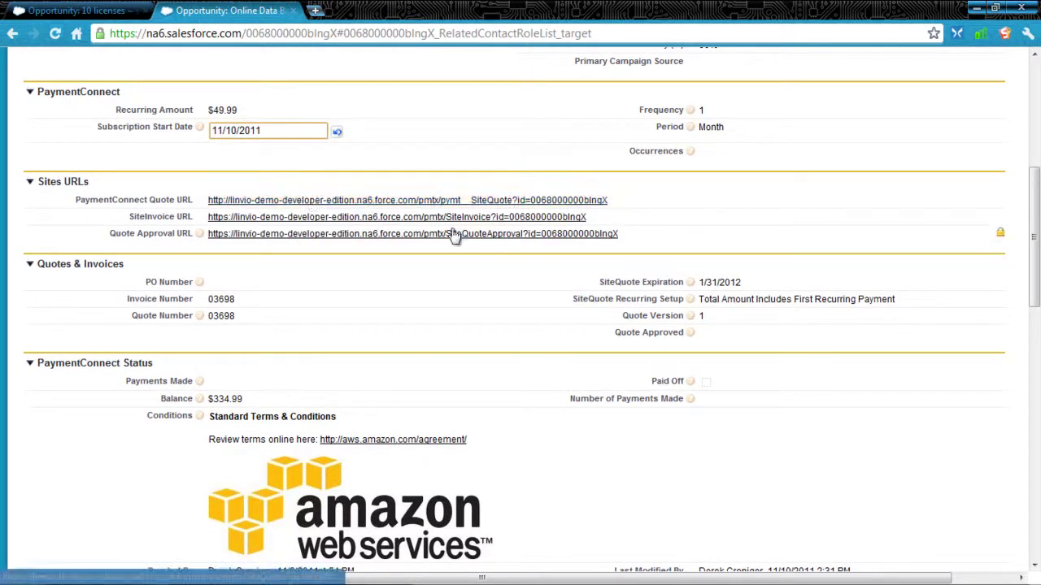
pyautogui.scroll(2, 453, 235)
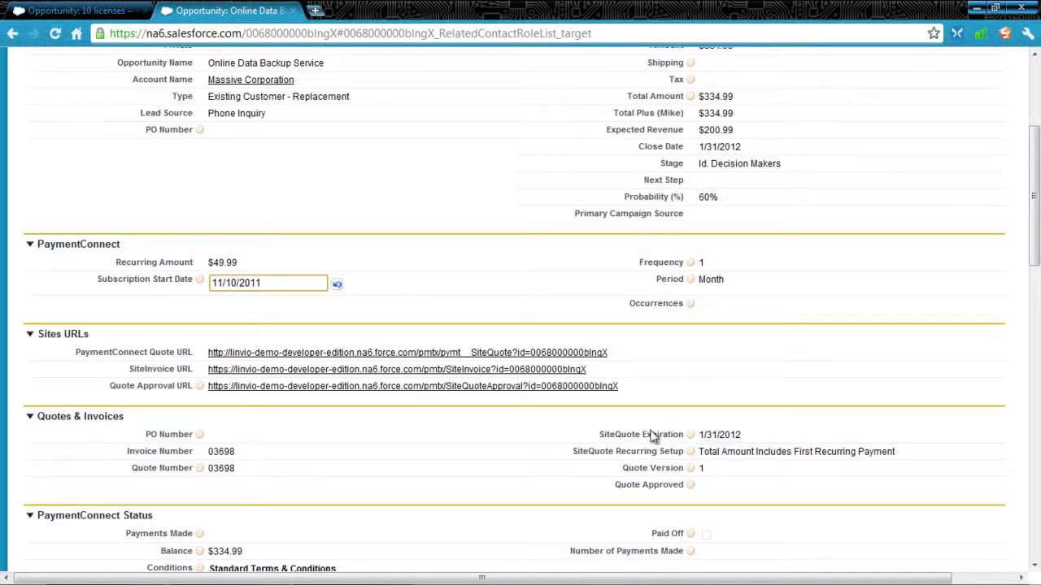
pyautogui.scroll(4, 739, 456)
pyautogui.click(345, 240)
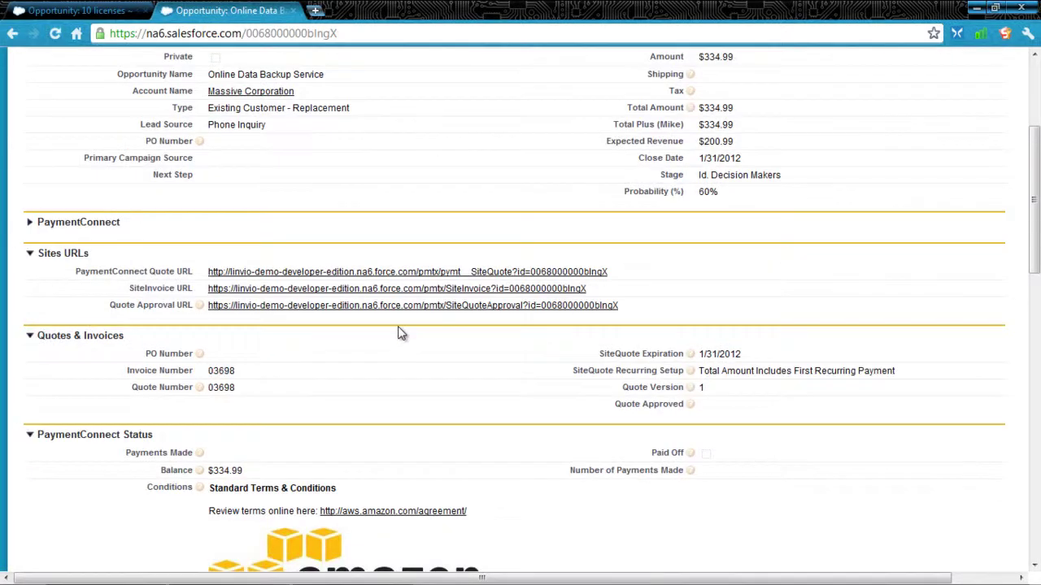
# - Open the Online Data Backup Service quote approval page and review its recurring payment terms
pyautogui.click(389, 307)
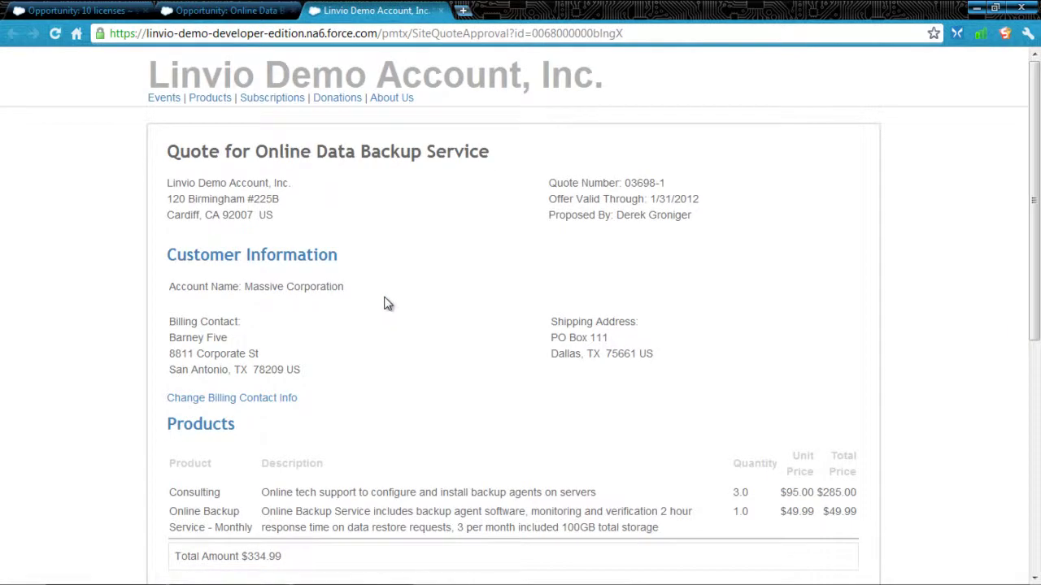
pyautogui.scroll(-1, 388, 304)
pyautogui.scroll(-2, 388, 304)
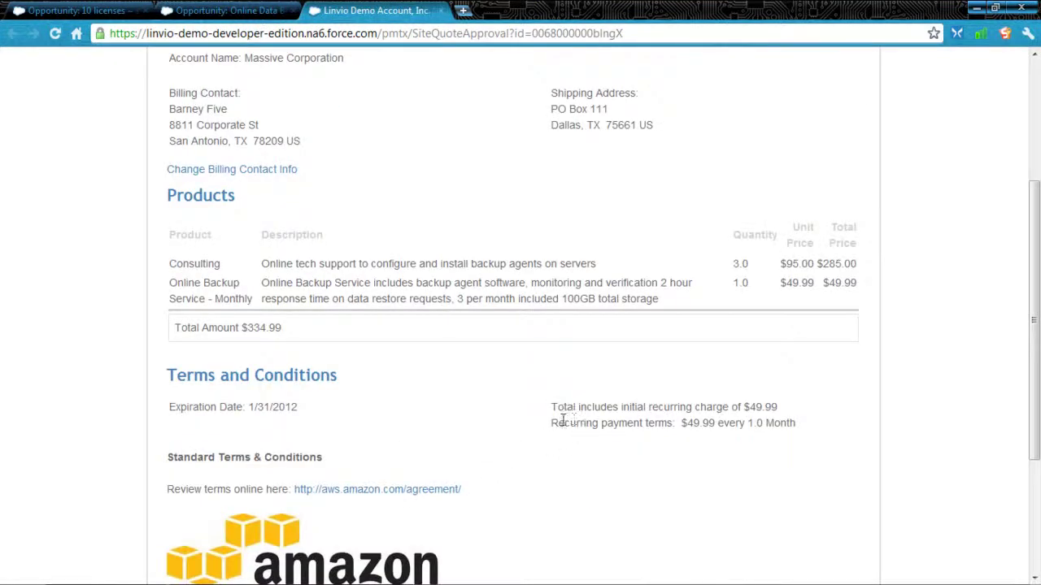
pyautogui.moveTo(558, 422); pyautogui.dragTo(636, 428)
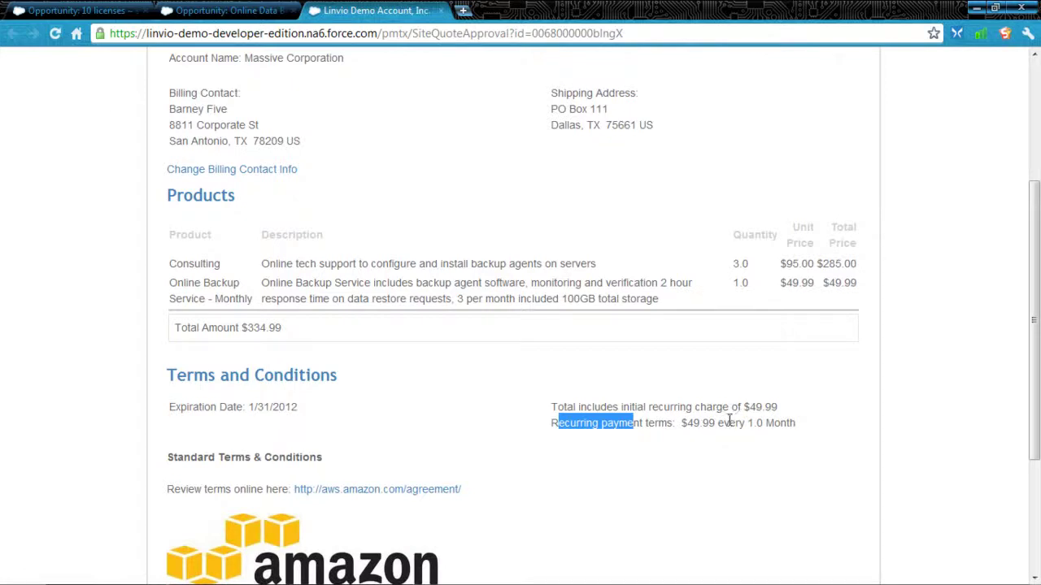
pyautogui.scroll(-3, 485, 429)
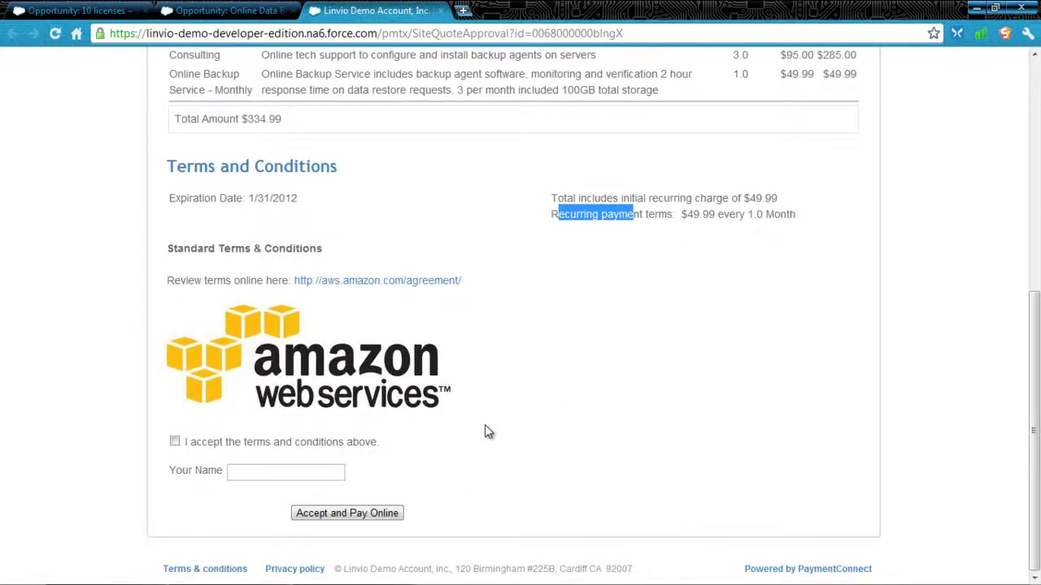
# - Accept the terms, sign with the signer's name, and submit to pay online
pyautogui.click(175, 442)
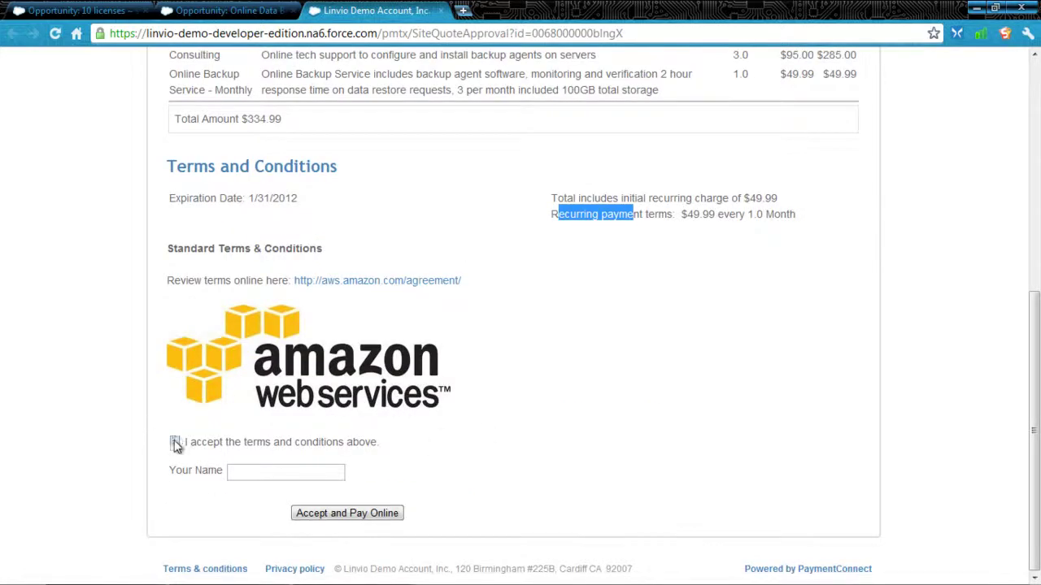
pyautogui.click(291, 472)
pyautogui.write('King ME2')
pyautogui.click(335, 514)
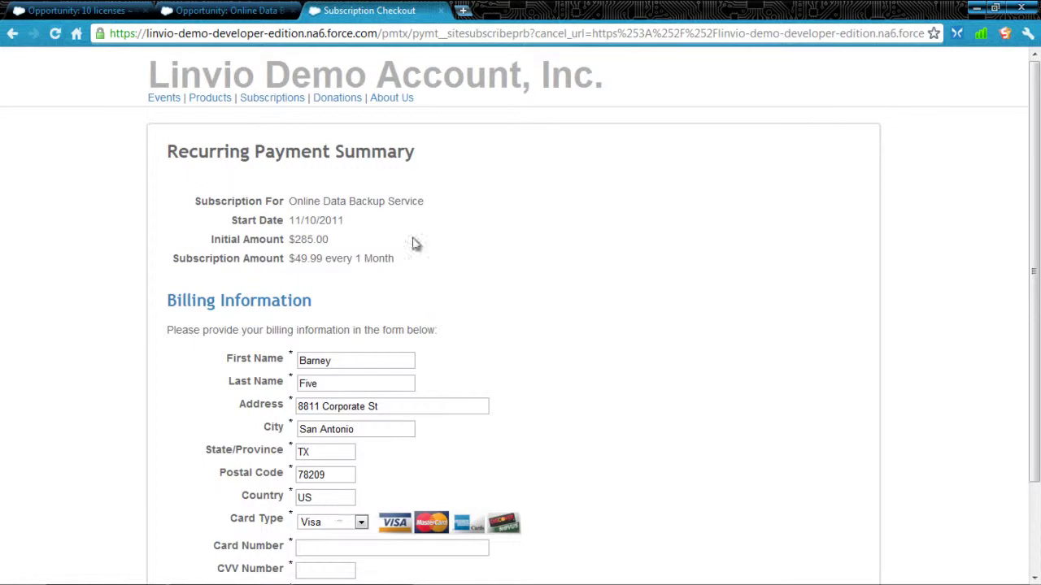
# - Review the Subscription Checkout summary: start 11/10/2011, $285.00 initial, $49.99 monthly
pyautogui.moveTo(508, 33); pyautogui.dragTo(455, 34)
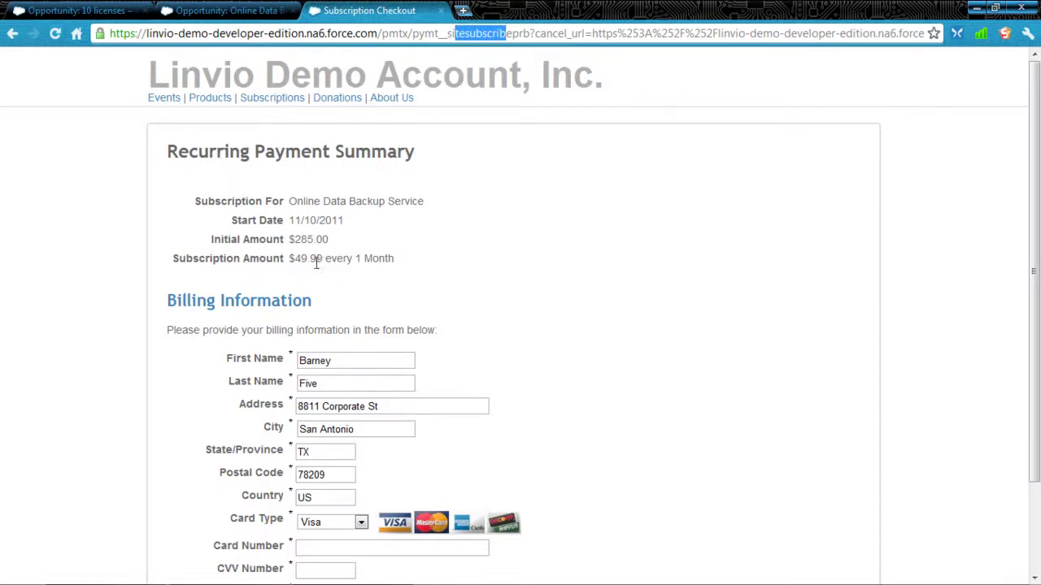
pyautogui.moveTo(297, 258); pyautogui.dragTo(327, 258)
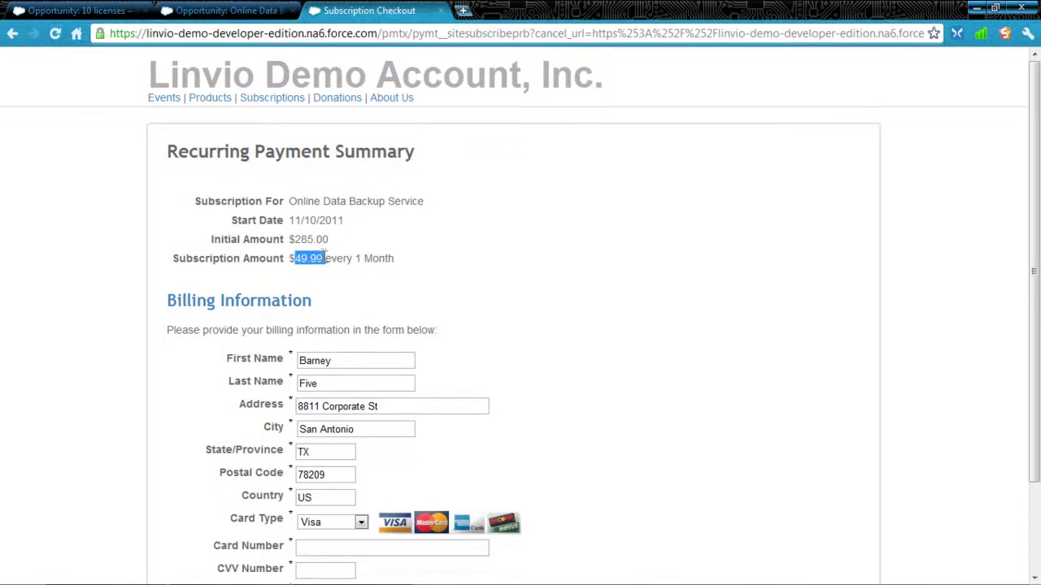
pyautogui.scroll(-1, 497, 243)
pyautogui.scroll(1, 498, 243)
# - Return to the quote approval page and make the billing contact fields editable
pyautogui.click(12, 35)
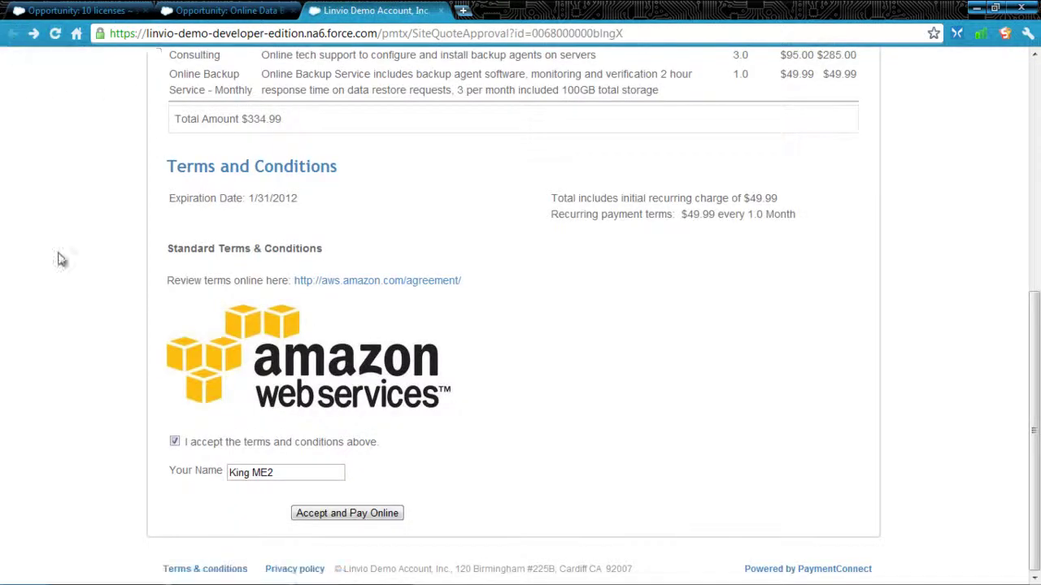
pyautogui.scroll(5, 83, 339)
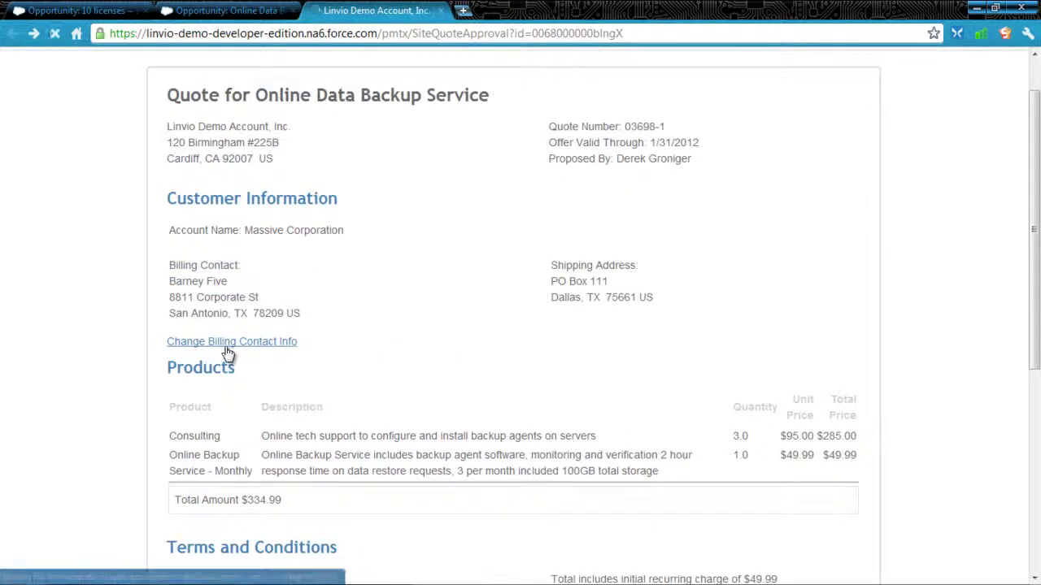
pyautogui.click(227, 344)
pyautogui.scroll(-2, 152, 396)
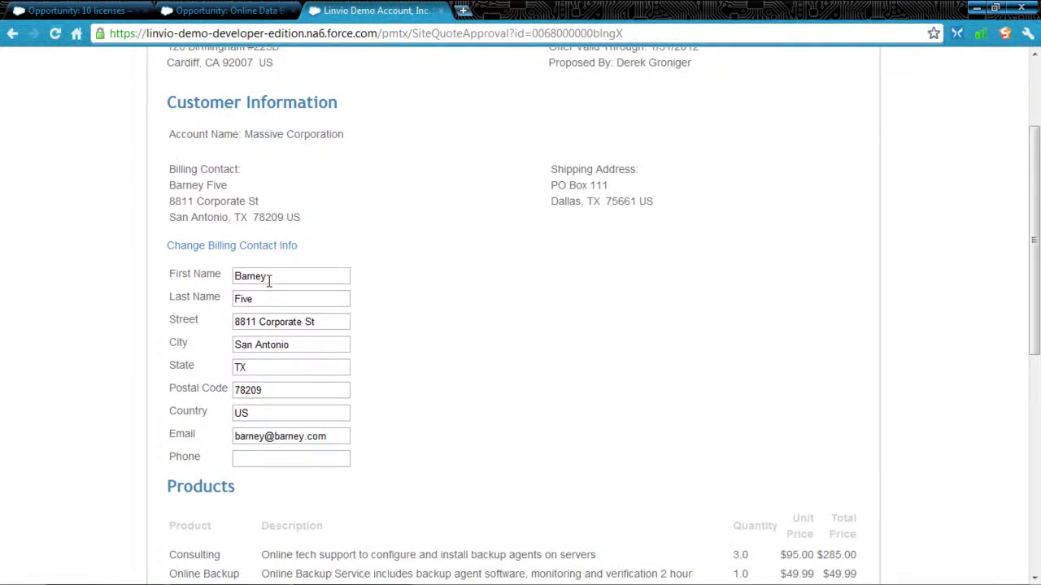
# - Enter the new contact's first name, last name and e-mail, then accept and pay online
pyautogui.moveTo(269, 277); pyautogui.dragTo(234, 276)
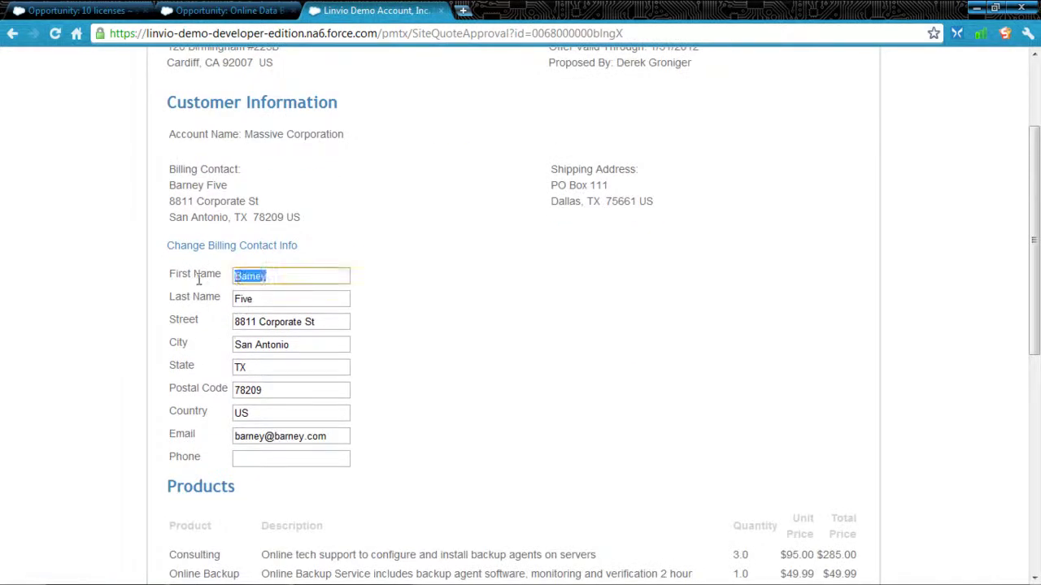
pyautogui.write('Martha')
pyautogui.press('Tab')
pyautogui.write('Stewart')
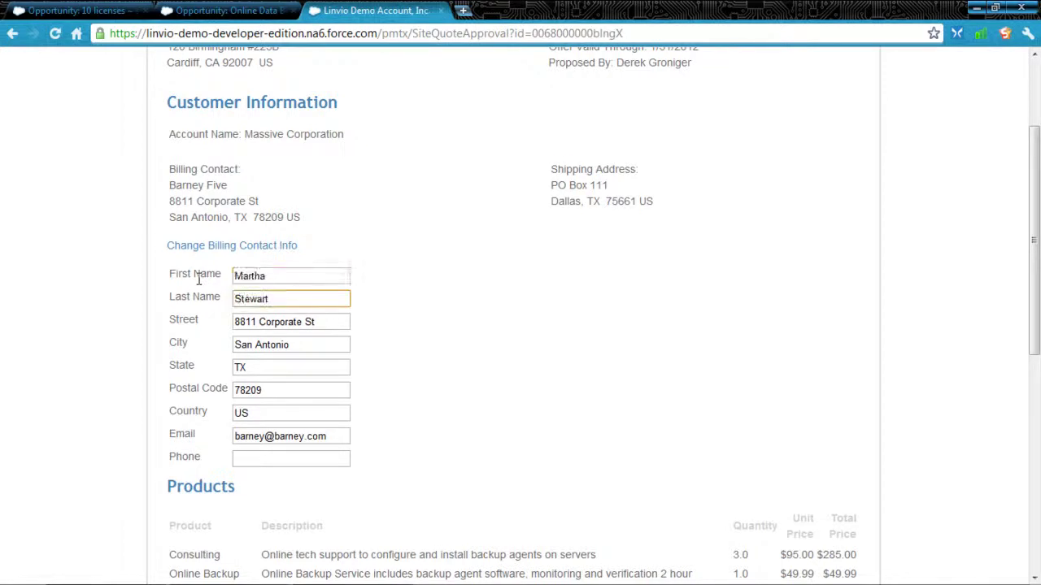
pyautogui.tripleClick(290, 431)
pyautogui.scroll(-3, 374, 407)
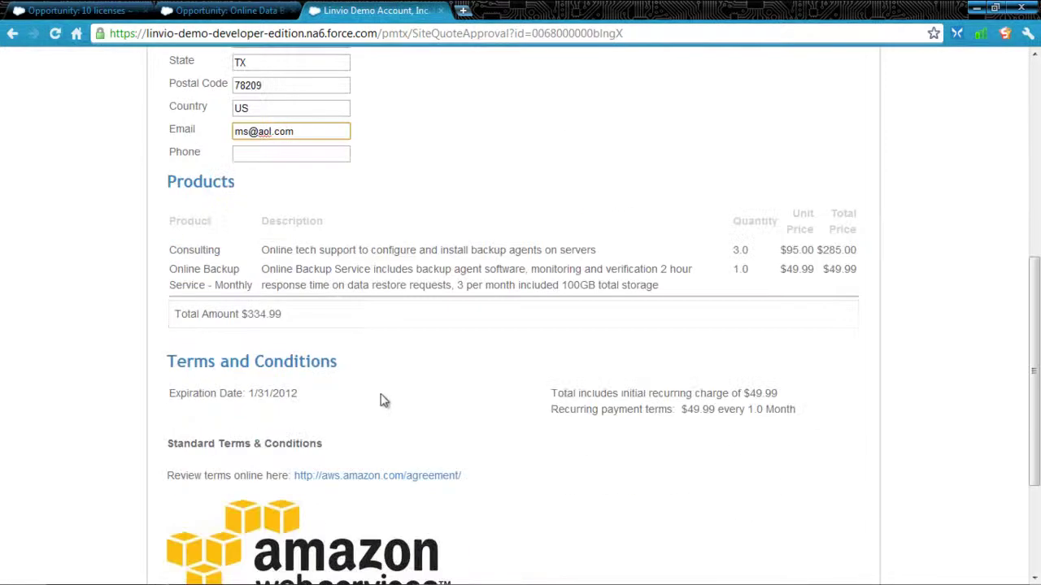
pyautogui.scroll(-2, 374, 423)
pyautogui.click(352, 514)
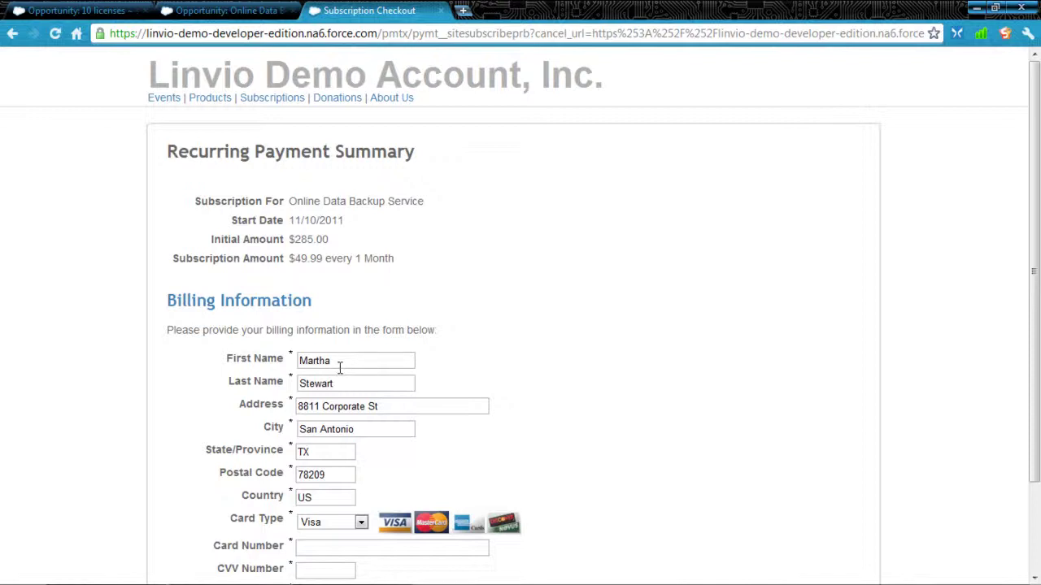
# - Subscribe by paying with an Amex card number and CVV
pyautogui.scroll(-1, 340, 368)
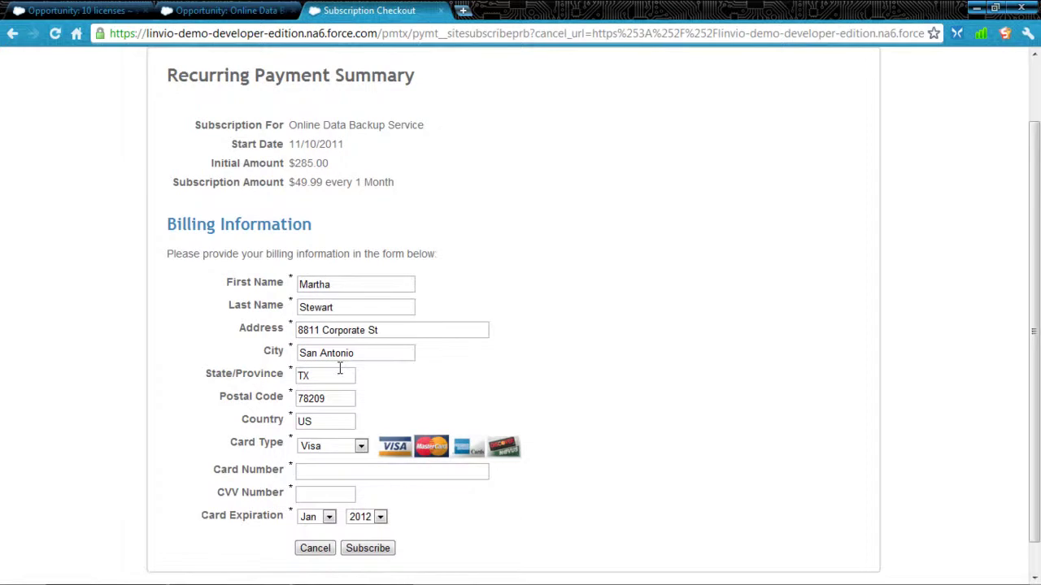
pyautogui.click(344, 449)
pyautogui.click(345, 484)
pyautogui.click(352, 472)
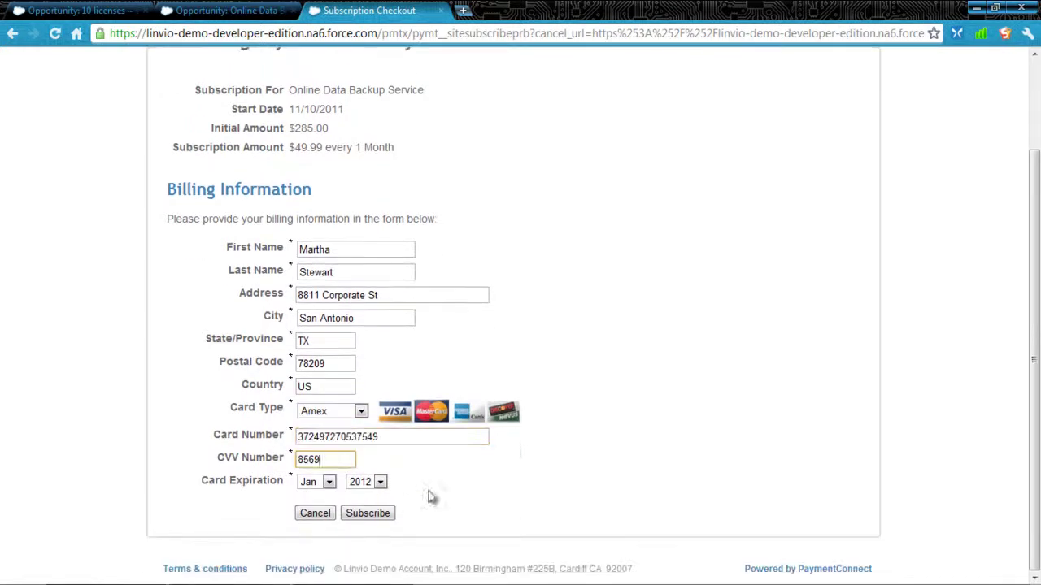
pyautogui.click(368, 513)
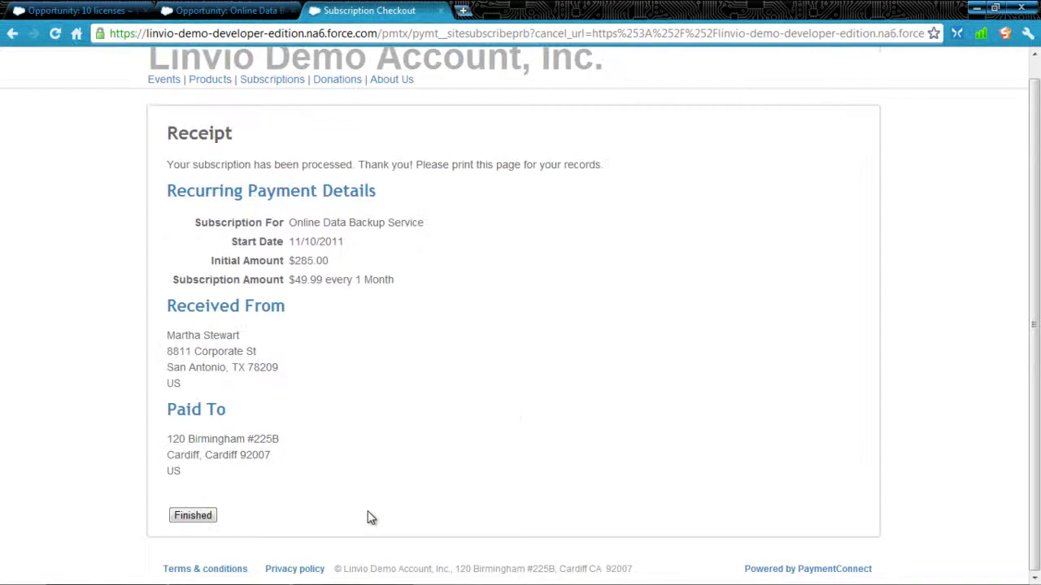
# - Check the subscription receipt and return to the Online Data Backup Service opportunity
pyautogui.scroll(1, 370, 518)
pyautogui.moveTo(211, 186); pyautogui.dragTo(298, 170)
pyautogui.click(301, 175)
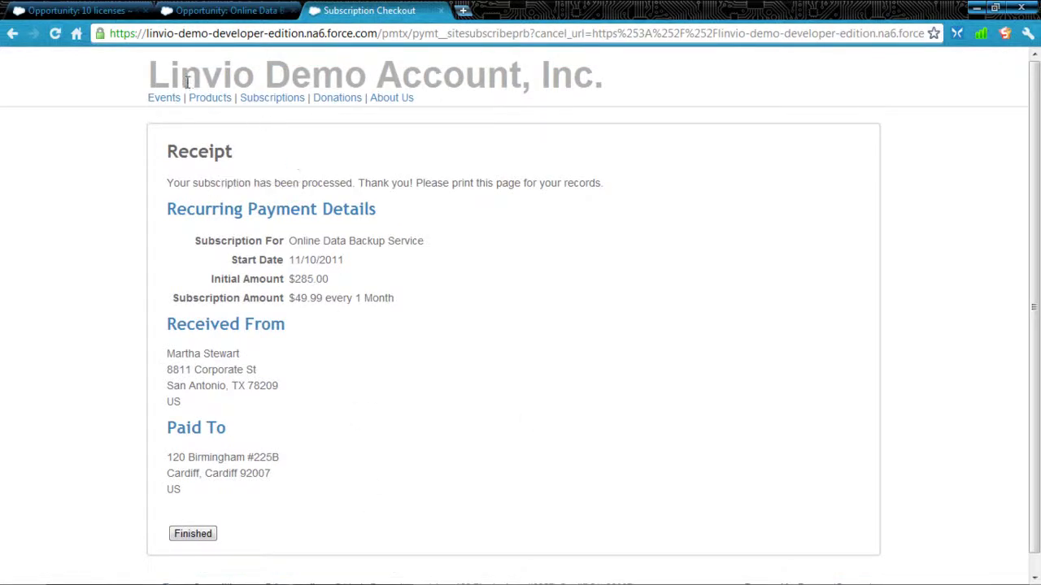
pyautogui.click(225, 11)
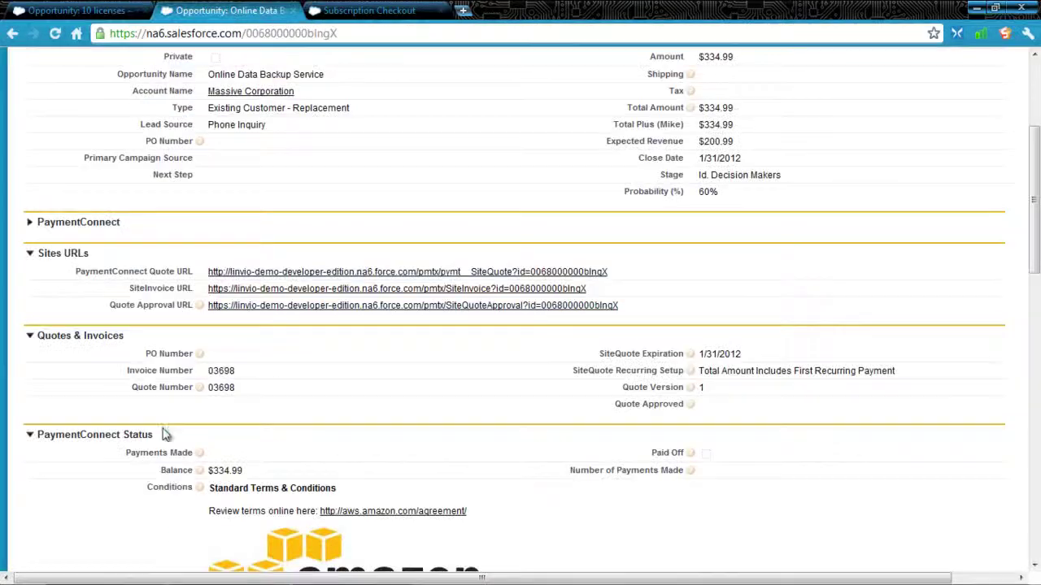
# - Reload the opportunity and check its two PayPal recurring payments: one Not Activated, one Pending via Amex
pyautogui.press('F5')
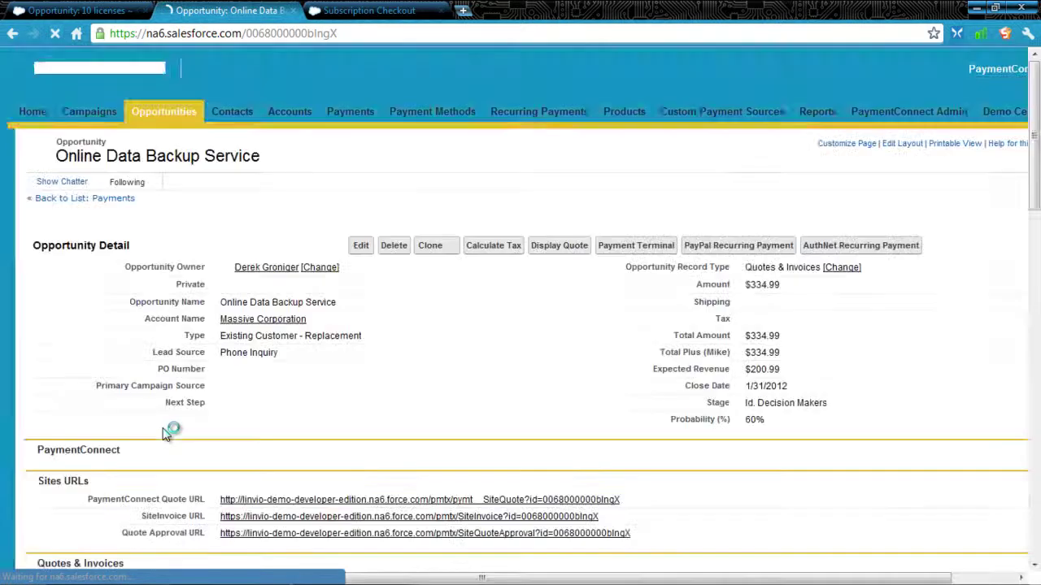
pyautogui.scroll(-3, 166, 436)
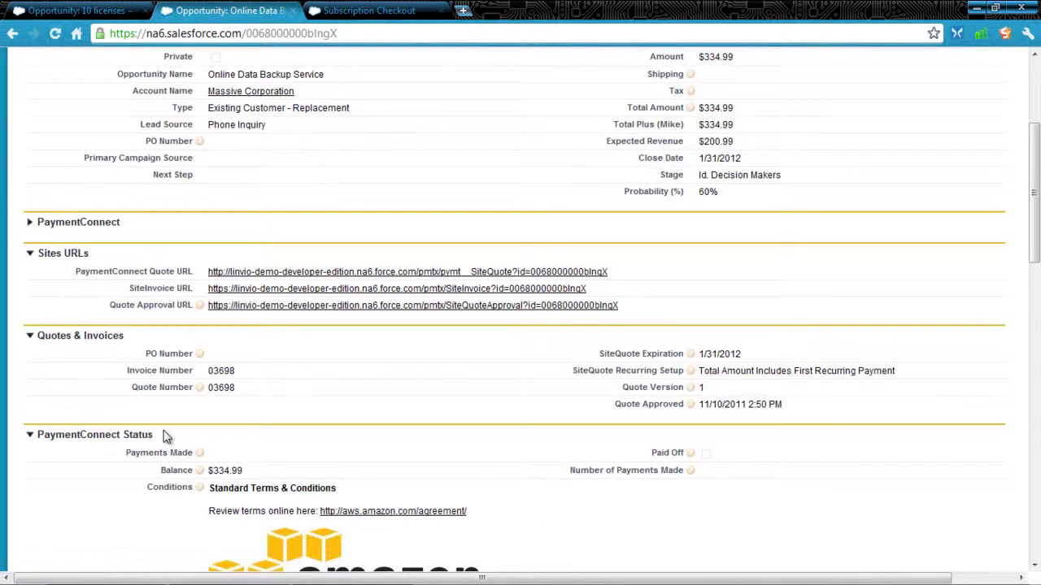
pyautogui.scroll(-6, 166, 437)
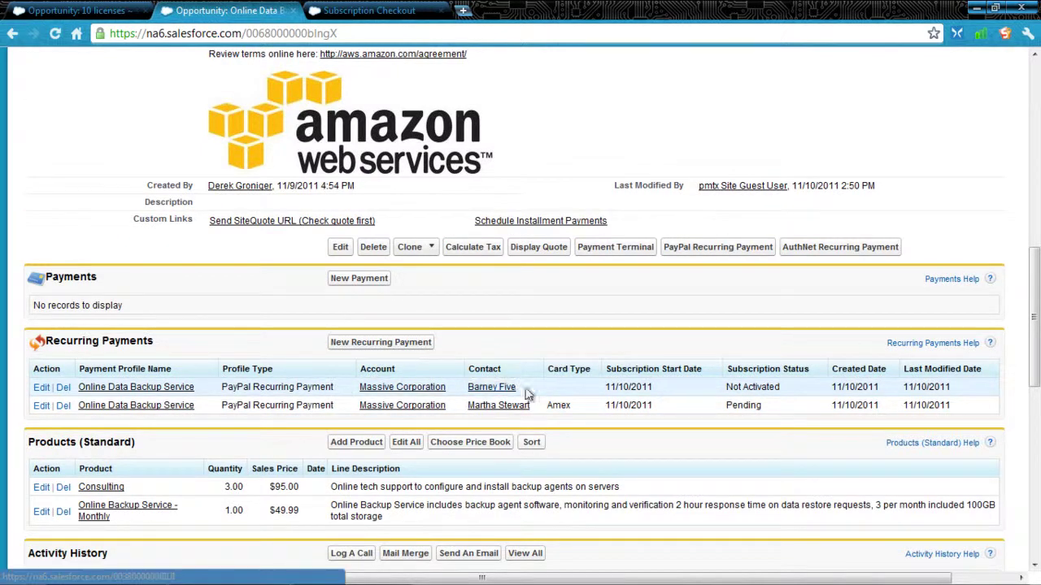
pyautogui.moveTo(779, 387); pyautogui.dragTo(735, 390)
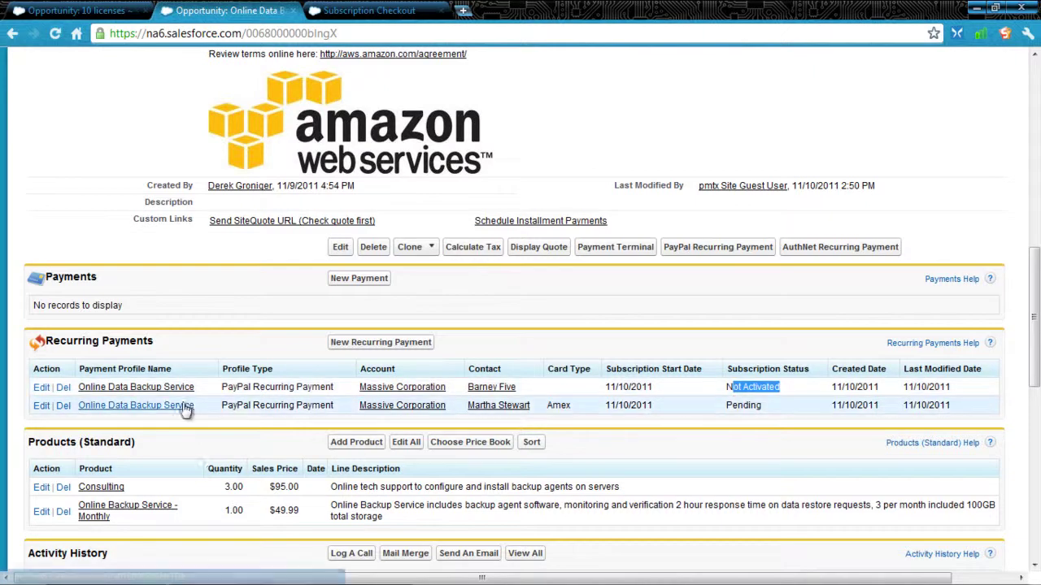
pyautogui.scroll(-5, 499, 404)
pyautogui.scroll(-1, 499, 404)
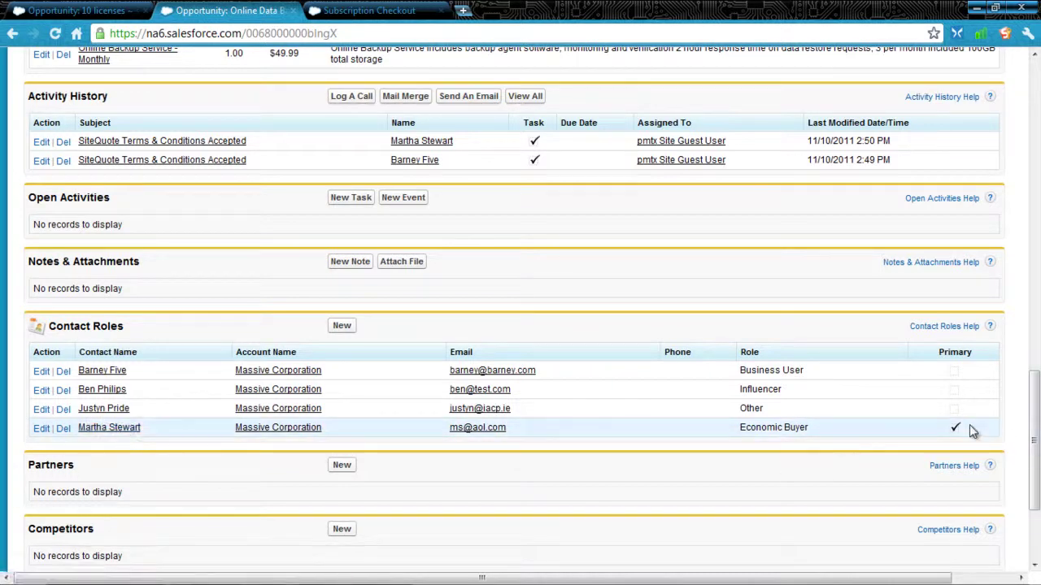
pyautogui.scroll(5, 667, 441)
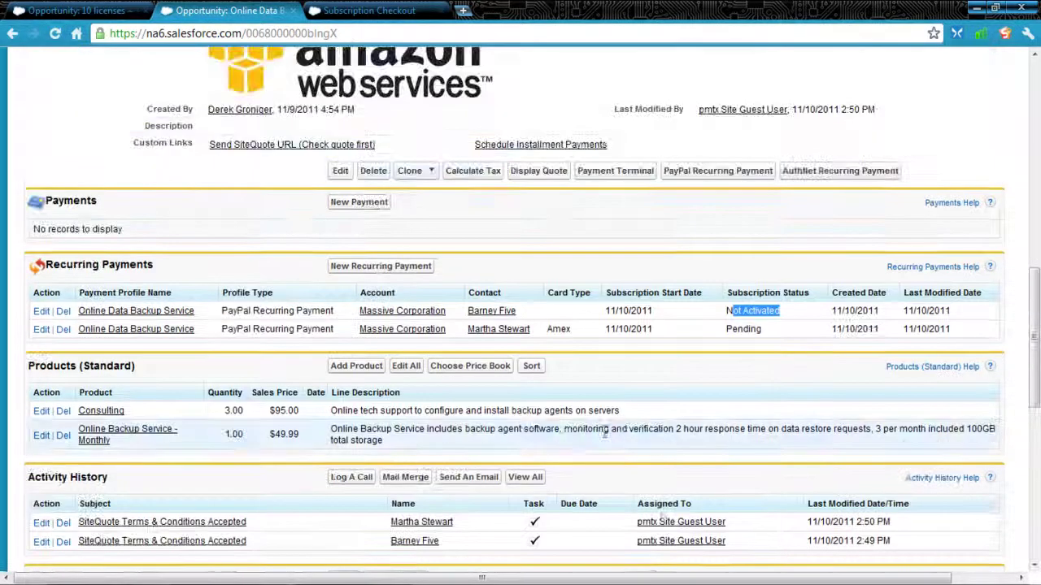
# - Review the pending PayPal recurring payment: $285.00 initial, $49.99 monthly from 11/10/2011, plus its status history
pyautogui.click(152, 330)
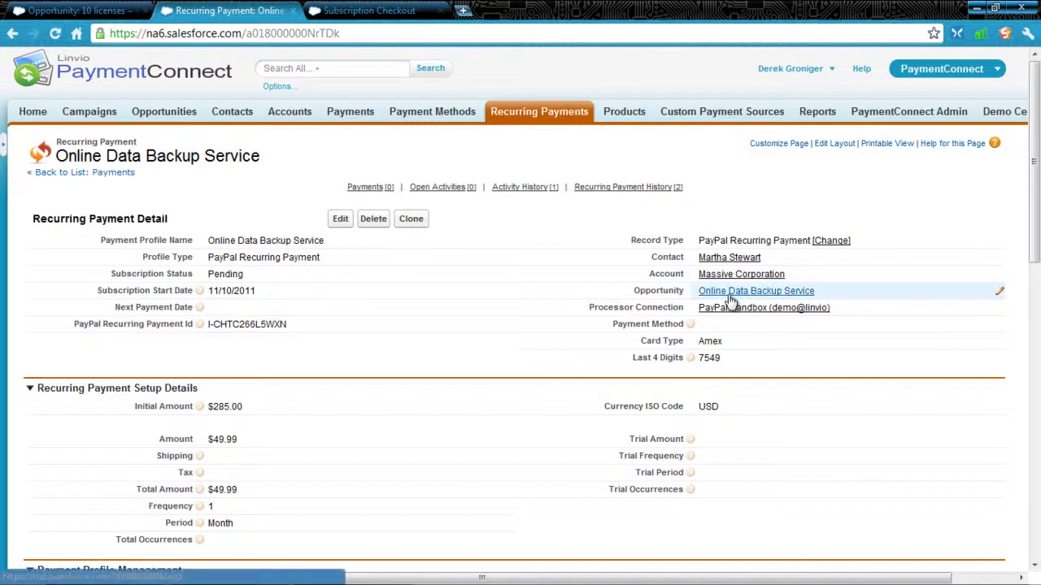
pyautogui.moveTo(730, 301)
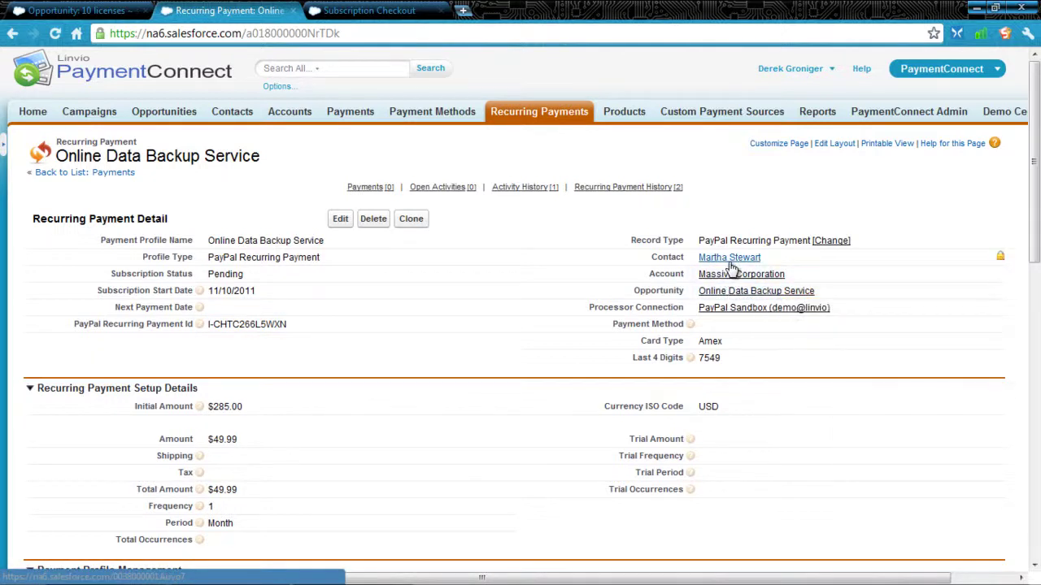
pyautogui.moveTo(213, 326); pyautogui.dragTo(278, 326)
pyautogui.click(278, 327)
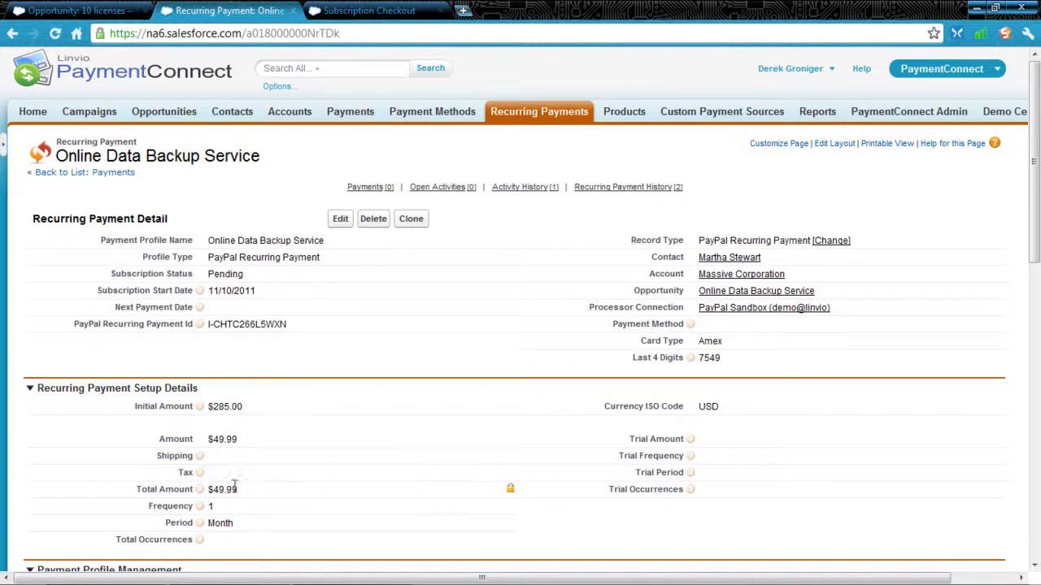
pyautogui.scroll(-10, 233, 491)
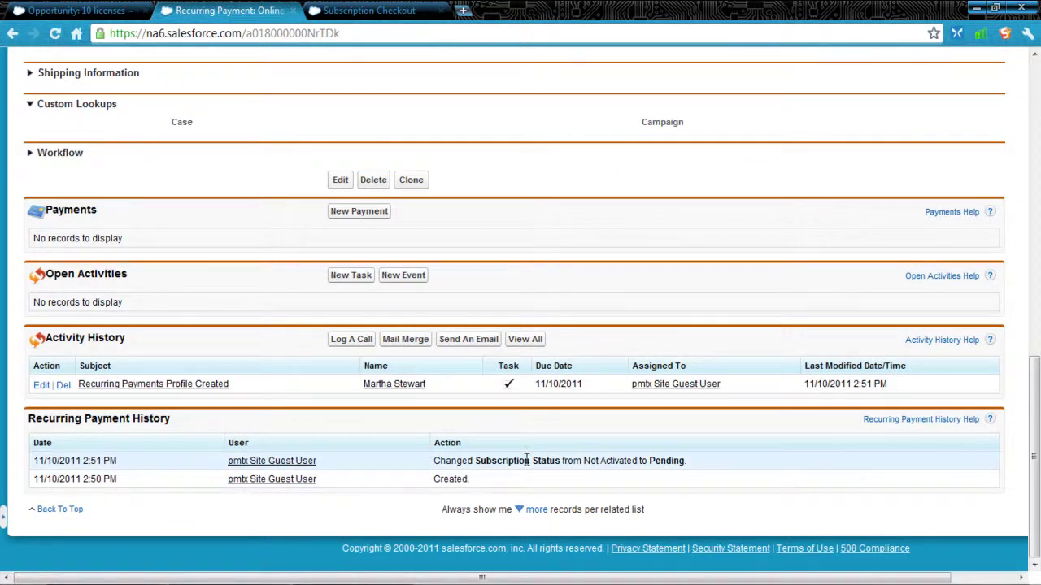
pyautogui.scroll(15, 526, 460)
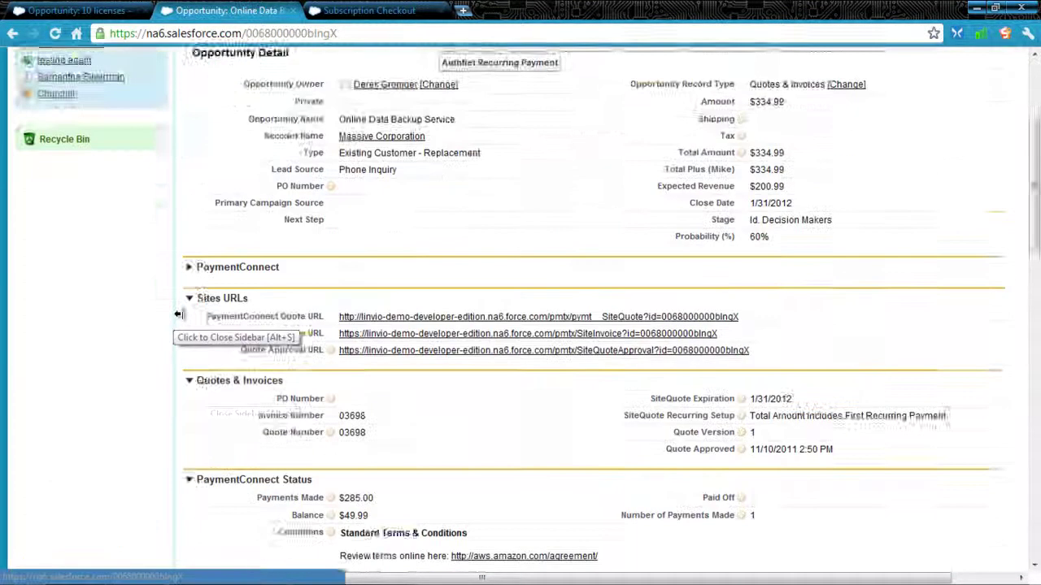
# - Scroll to PaymentConnect Status showing $285.00 paid, 1 payment made and a $49.99 balance
pyautogui.scroll(-2, 228, 323)
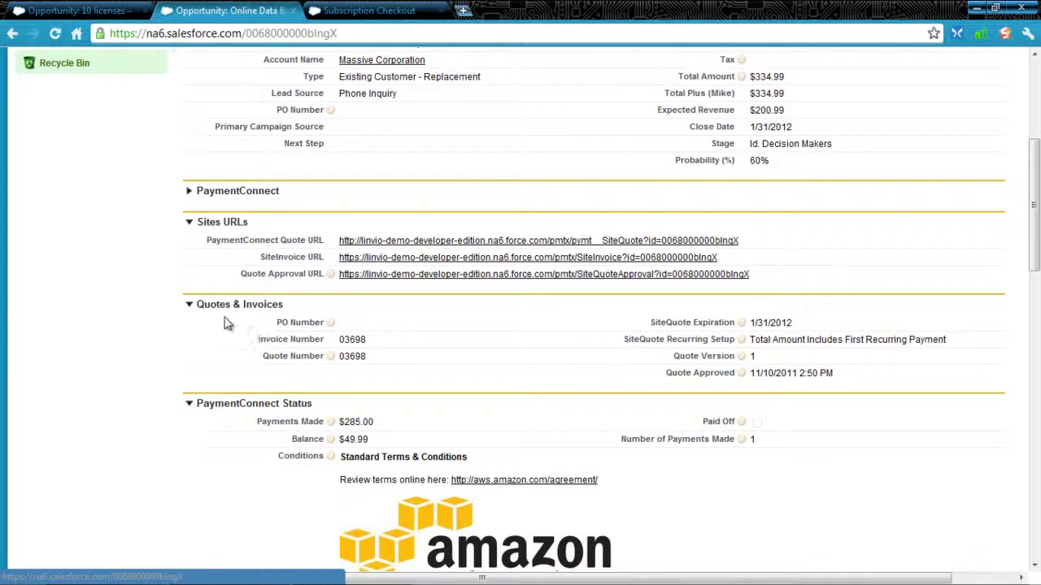